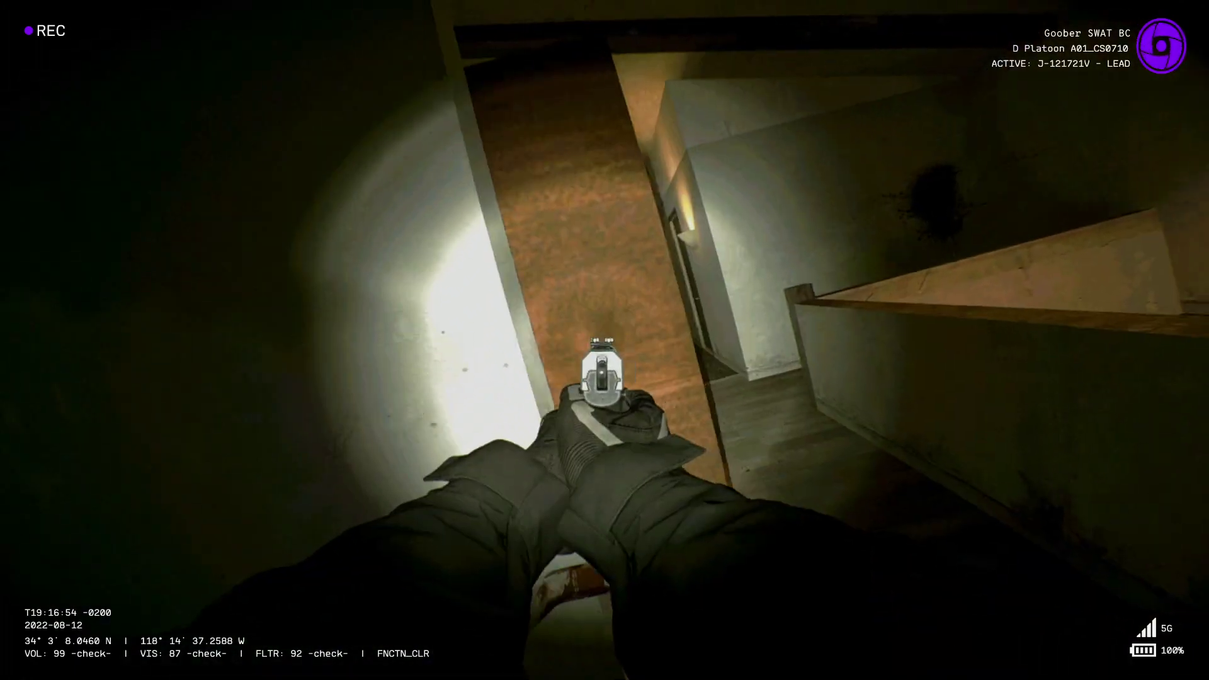
{"action": "key", "text": "w"}
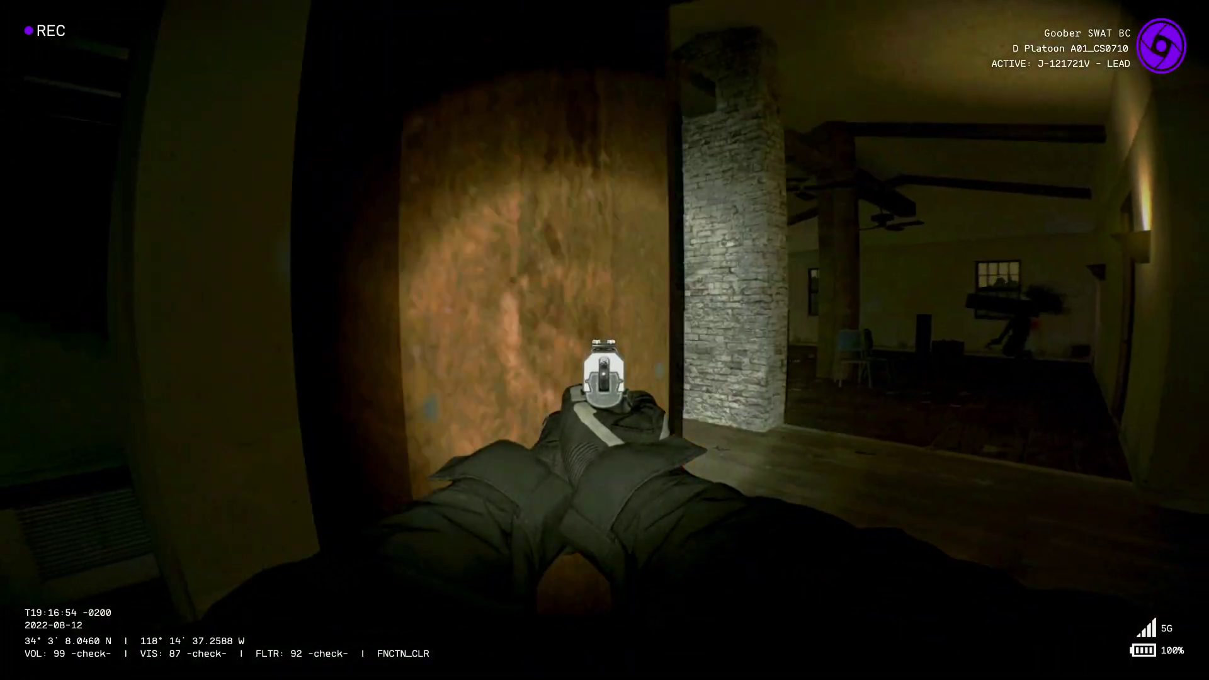
{"action": "key", "text": "w"}
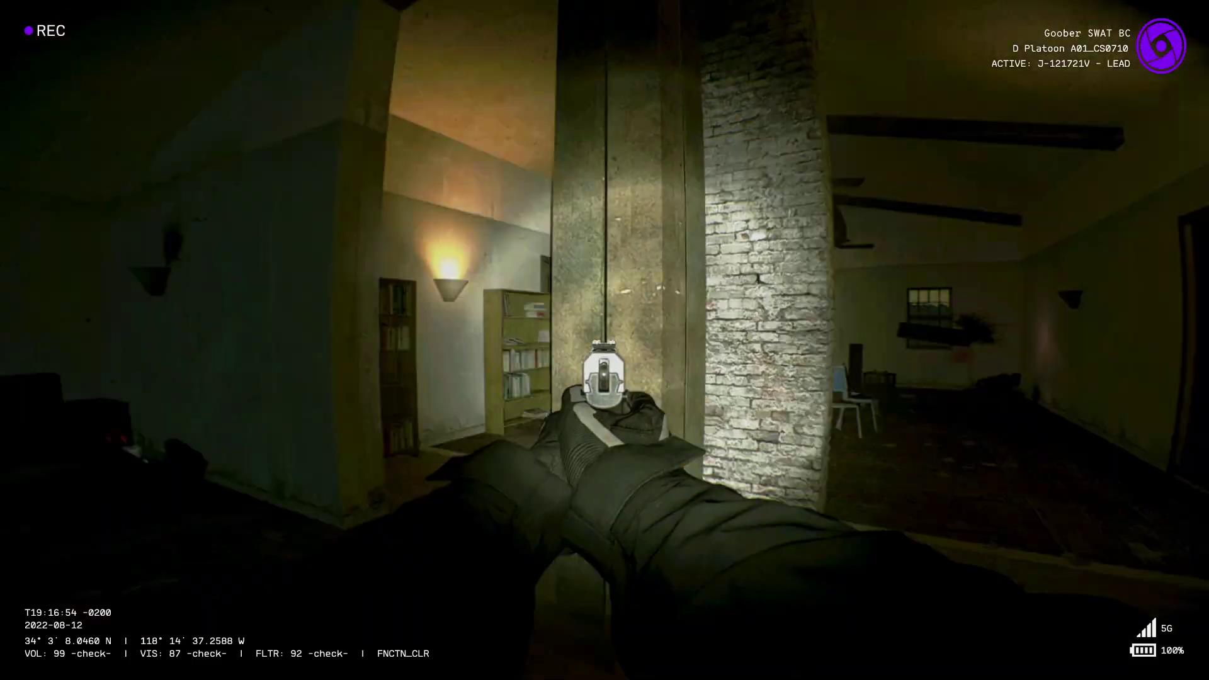
{"action": "key", "text": "w"}
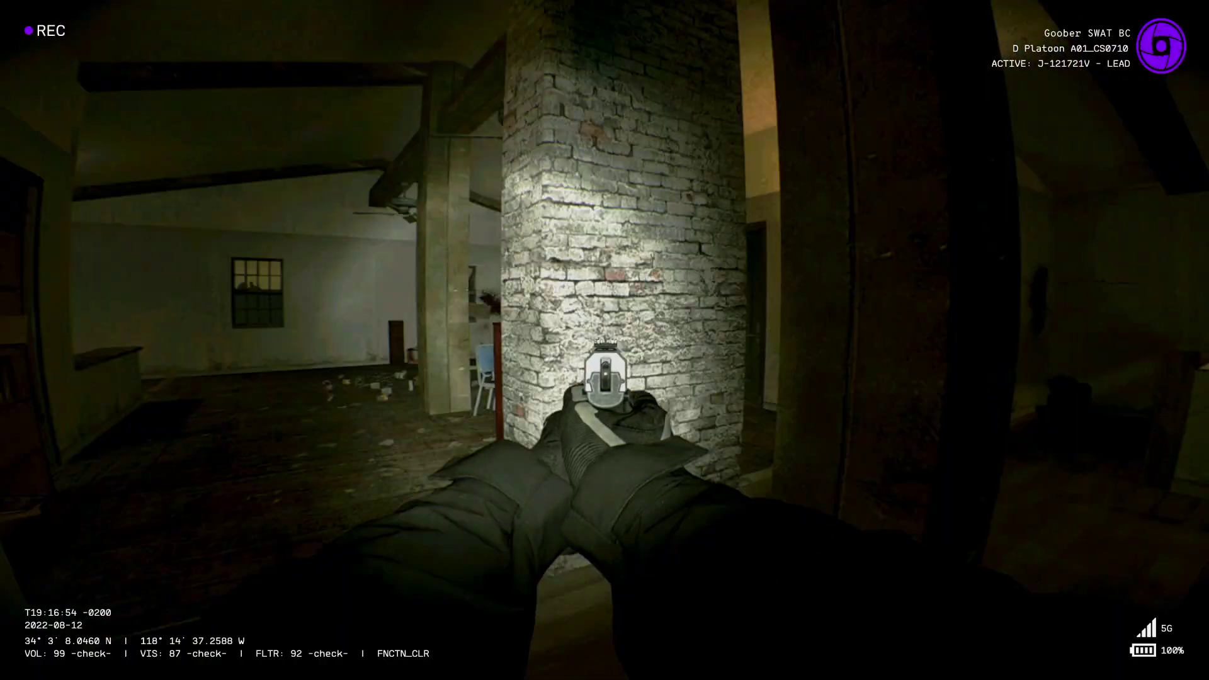
{"action": "key", "text": "w"}
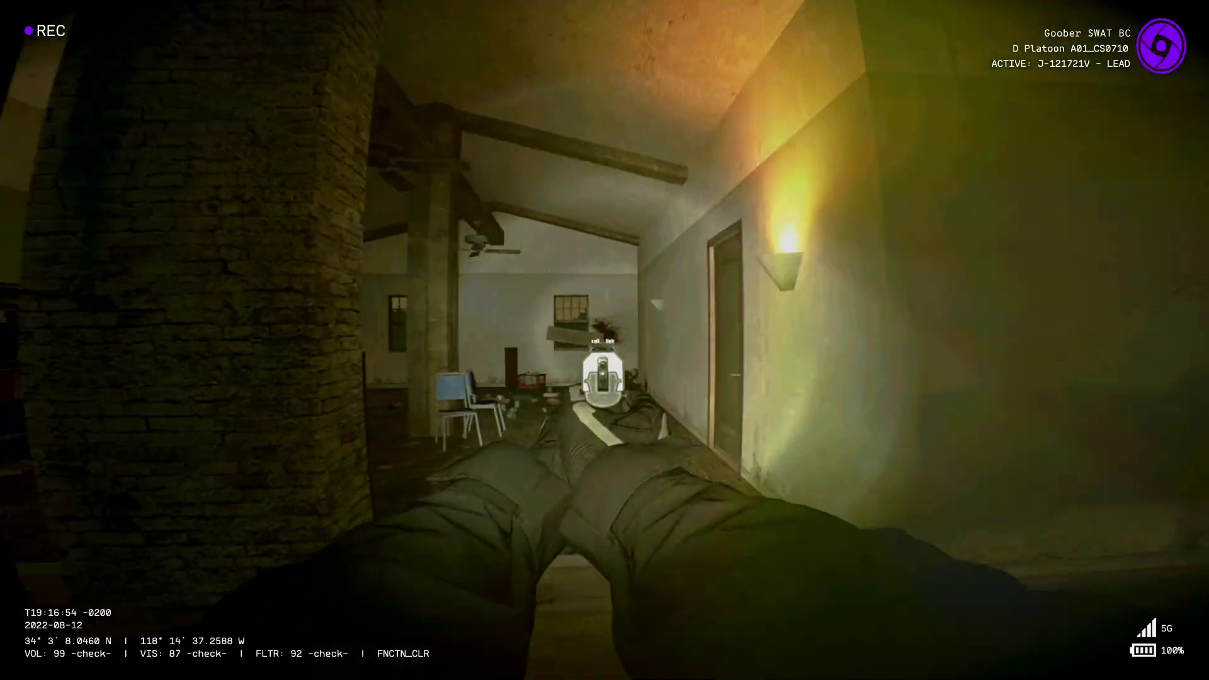
{"action": "key", "text": "w"}
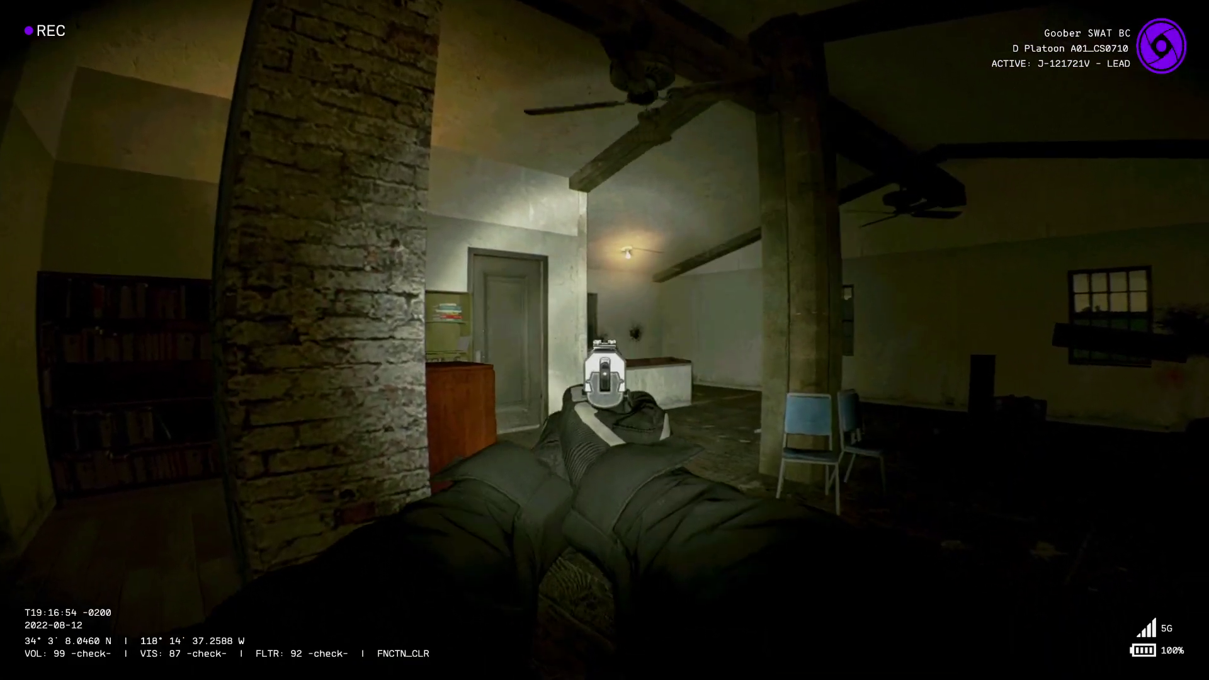
{"action": "key", "text": "w"}
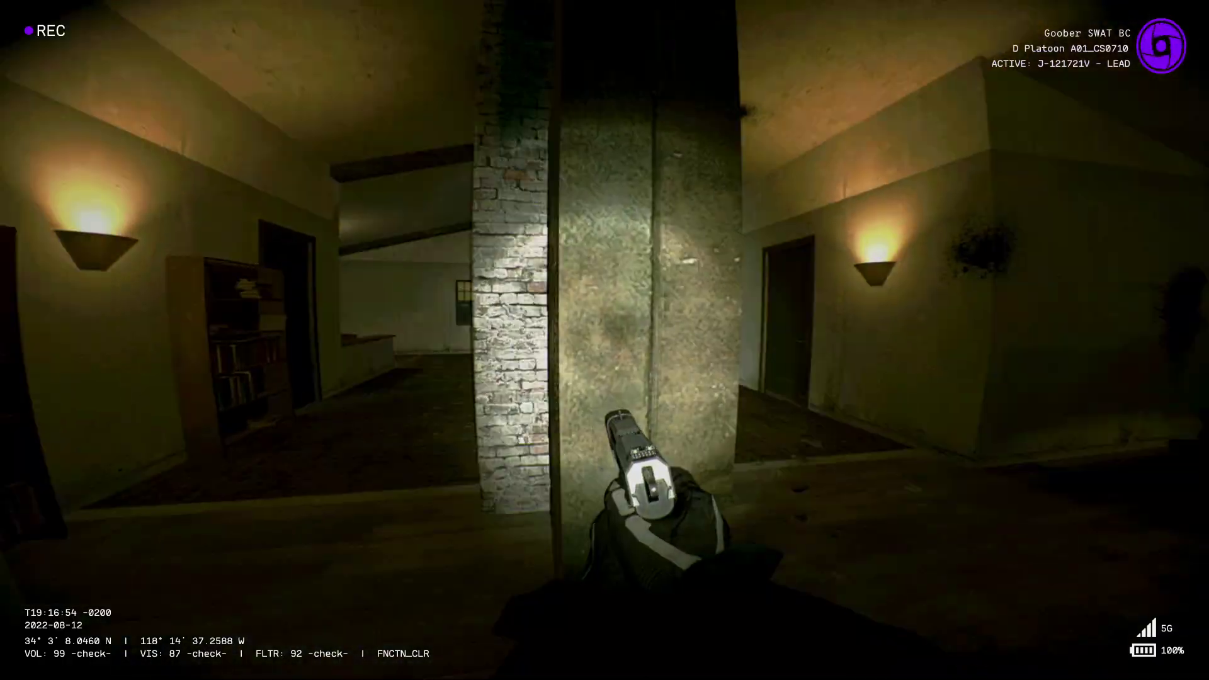
{"action": "key", "text": "w"}
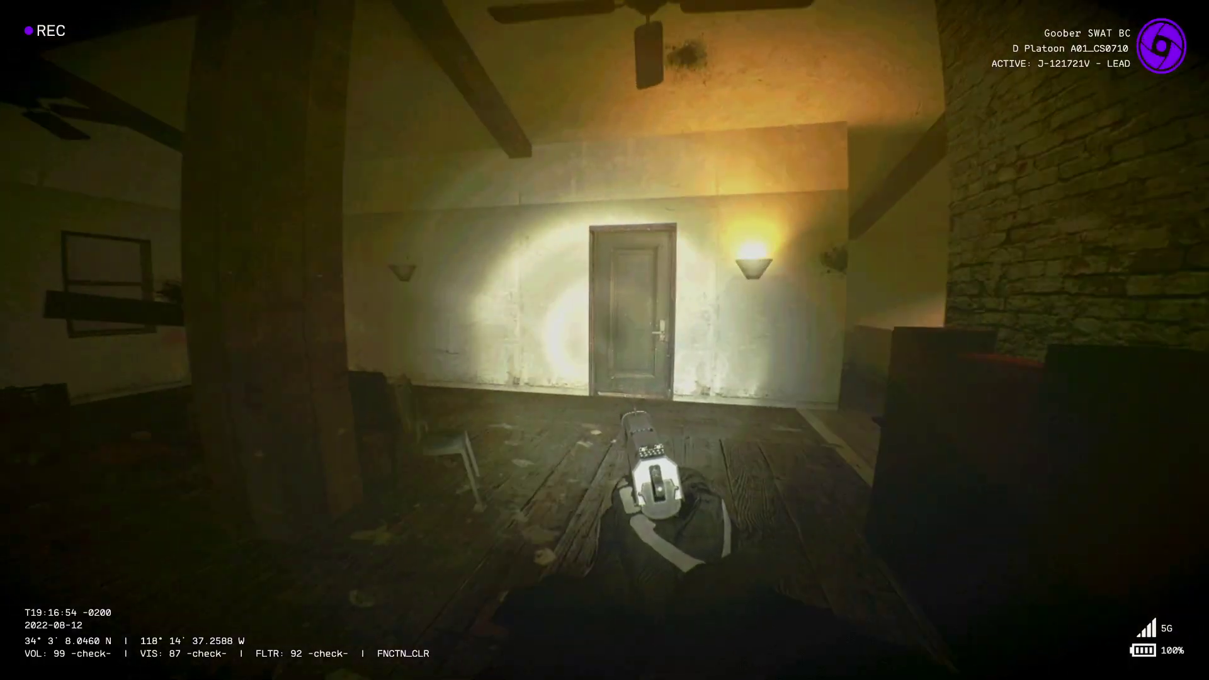
{"action": "key", "text": "w"}
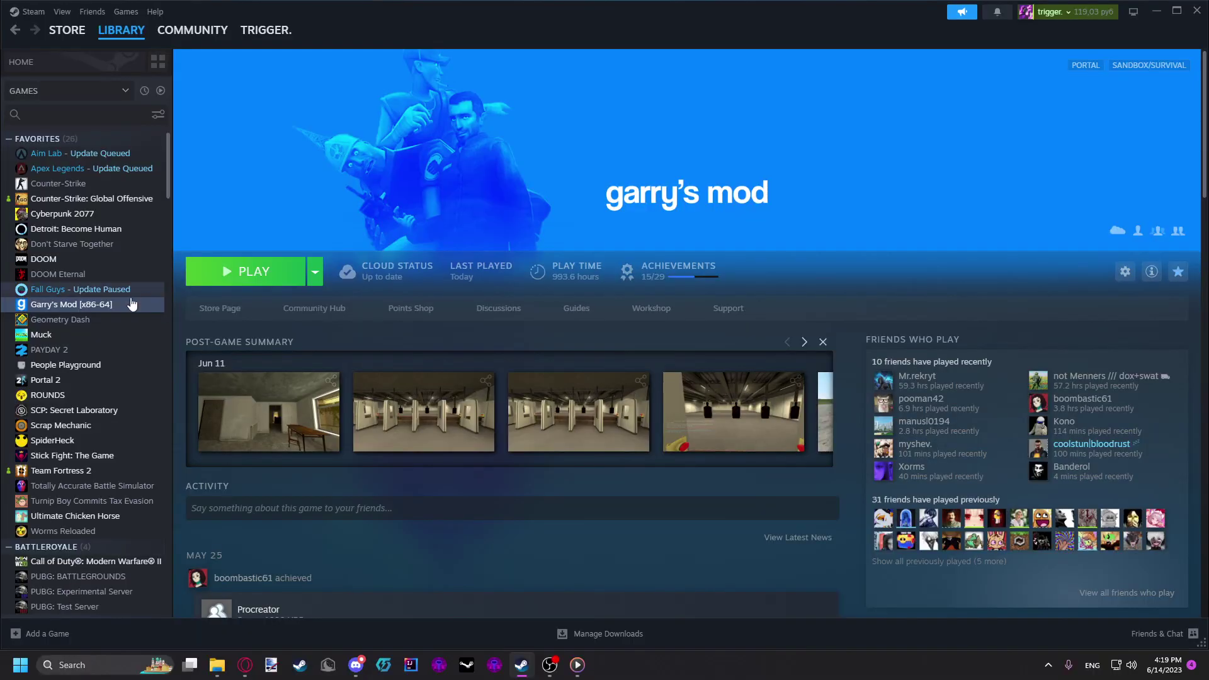
Check in Garry's Mod's properties that beta participation is set to x86-64 - Chromium + 64-bit binaries, and close the properties.
{"action": "right_click", "coordinate": [120, 308]}
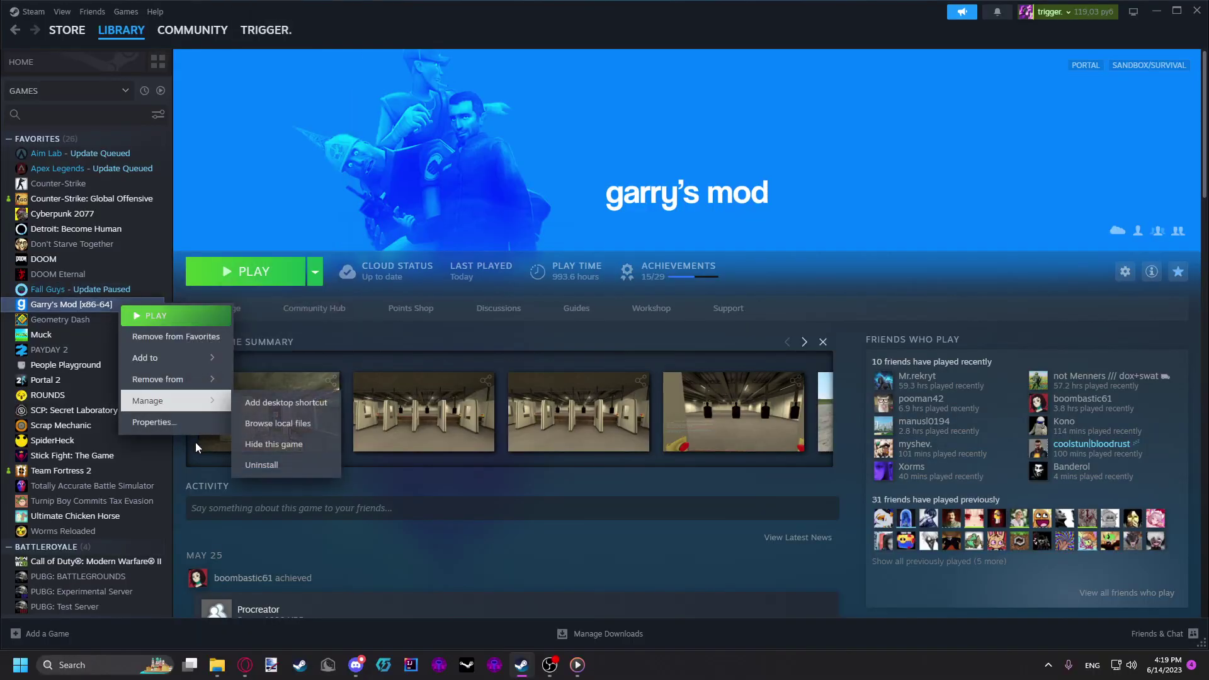
{"action": "left_click", "coordinate": [152, 422]}
{"action": "left_click", "coordinate": [362, 264]}
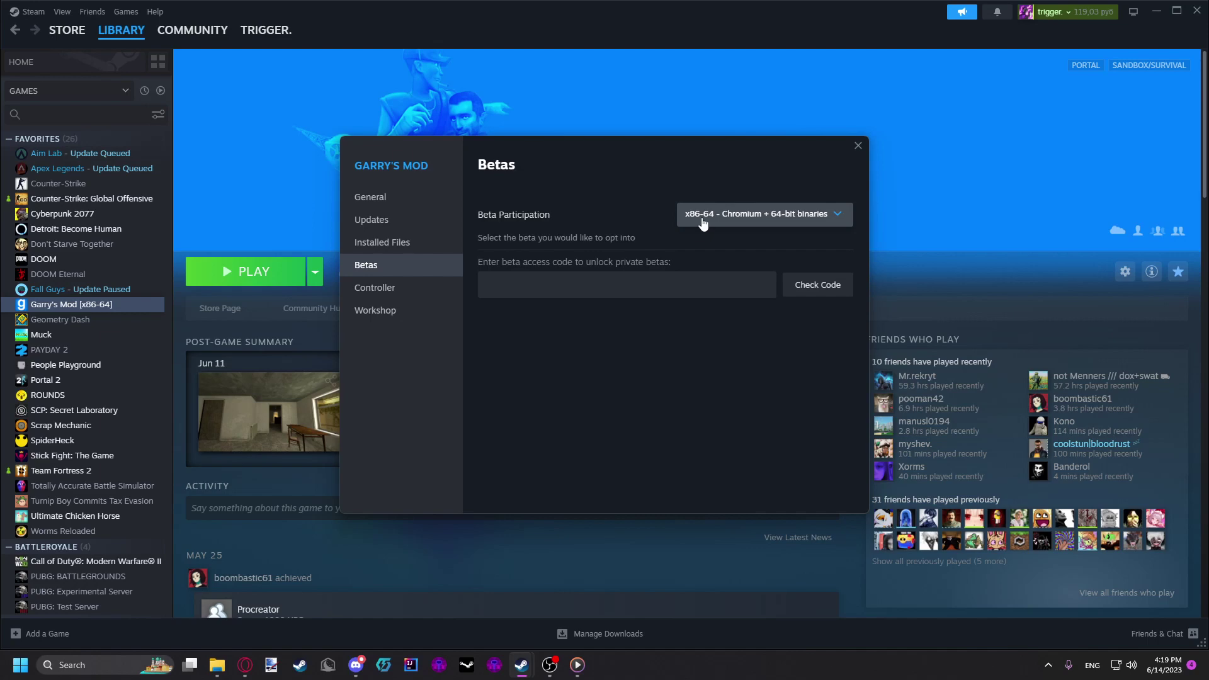
{"action": "left_click", "coordinate": [856, 147]}
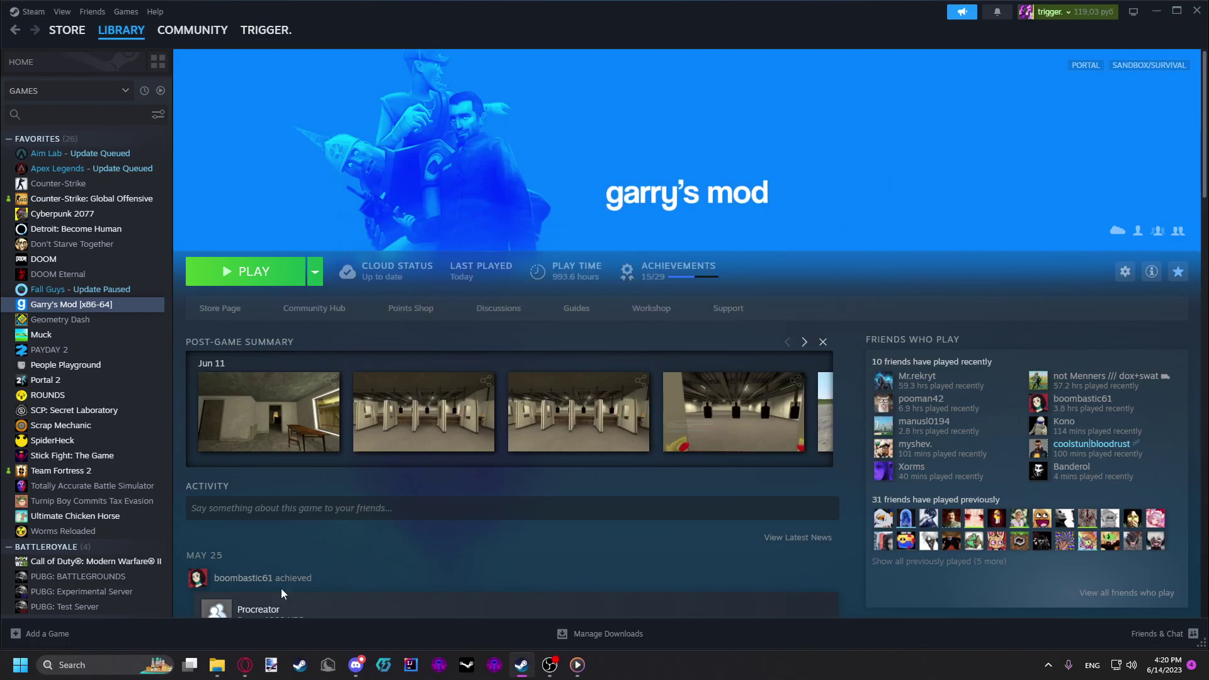
Switch to the browser and view the ReShade 5.8.0 download section on the ReShade website.
{"action": "left_click", "coordinate": [244, 665]}
{"action": "scroll", "coordinate": [354, 303], "scroll_direction": "up", "scroll_amount": 15}
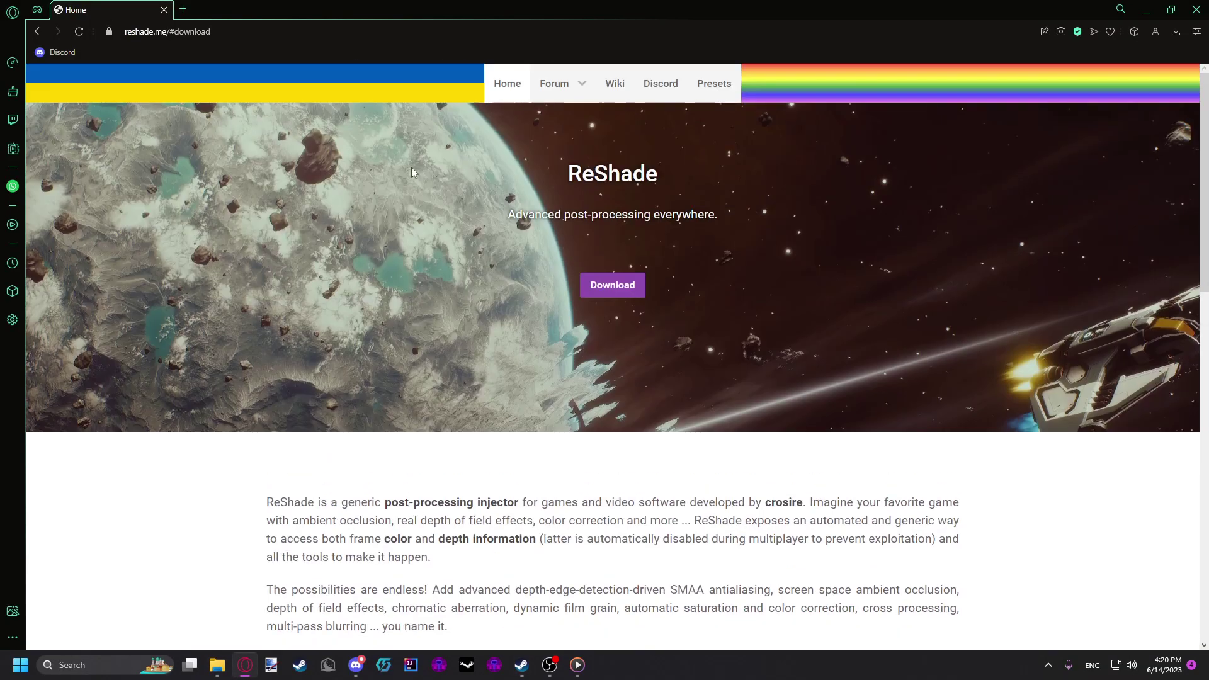
{"action": "scroll", "coordinate": [412, 171], "scroll_direction": "down", "scroll_amount": 15}
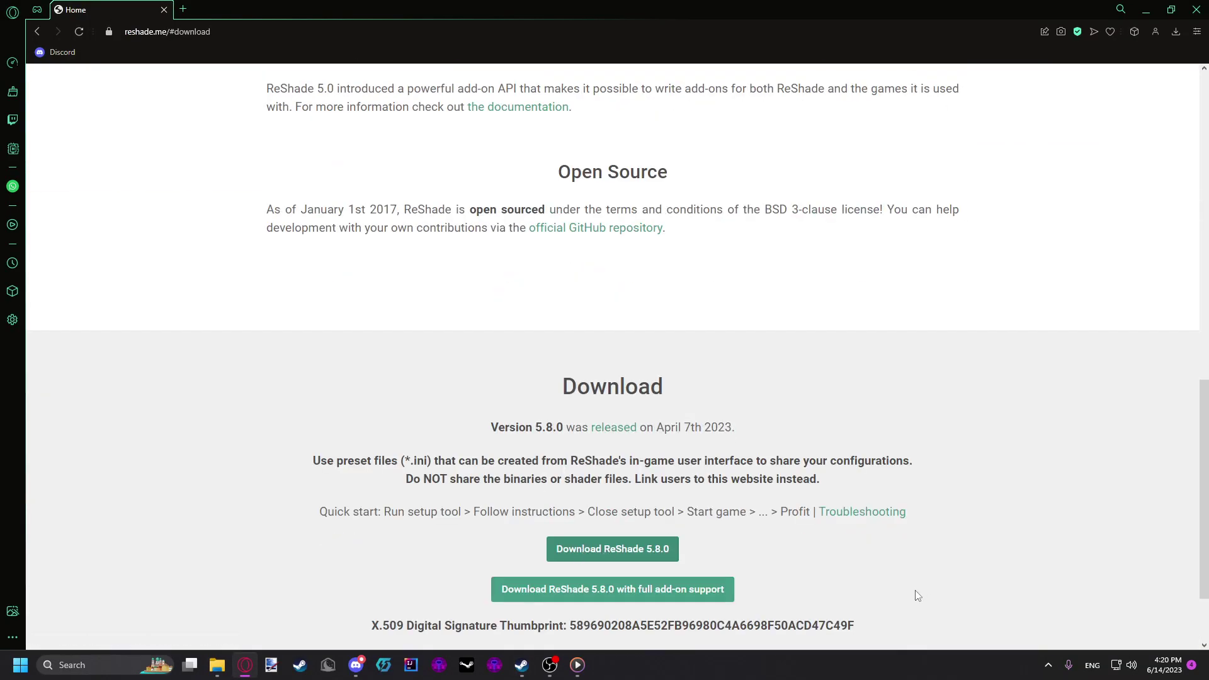
Switch to File Explorer, go to the Desktop folder and launch ReShade_Setup_5.8.0.exe.
{"action": "left_click", "coordinate": [217, 665]}
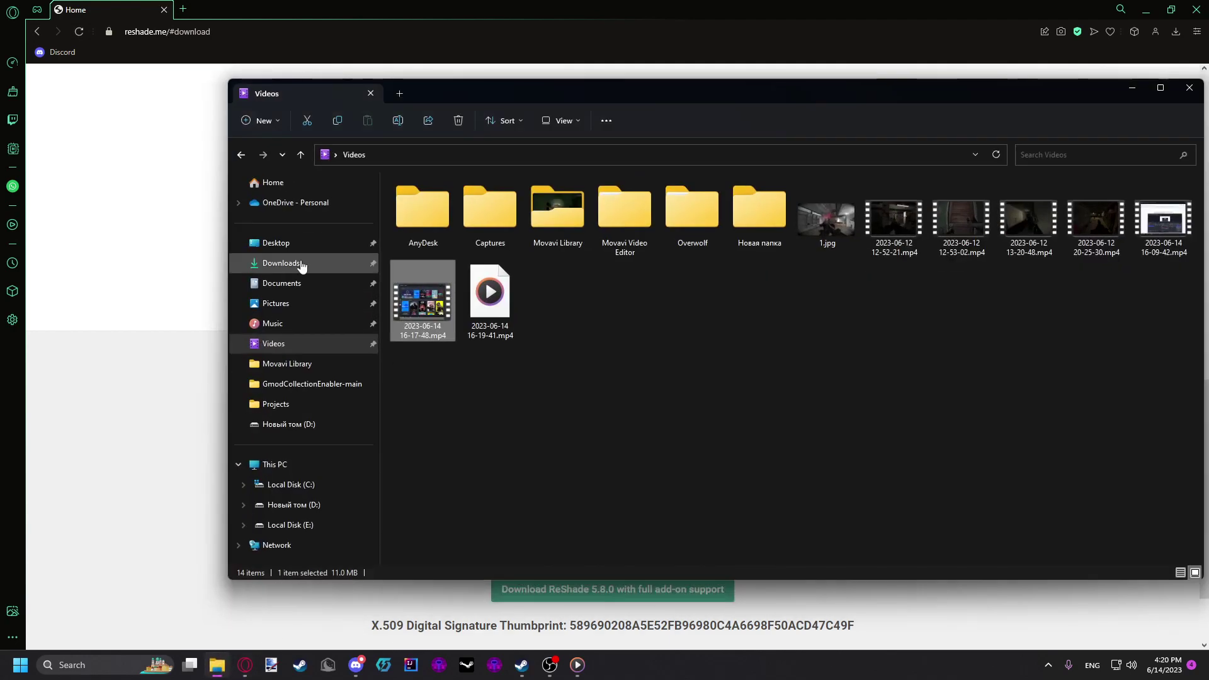
{"action": "left_click", "coordinate": [284, 264]}
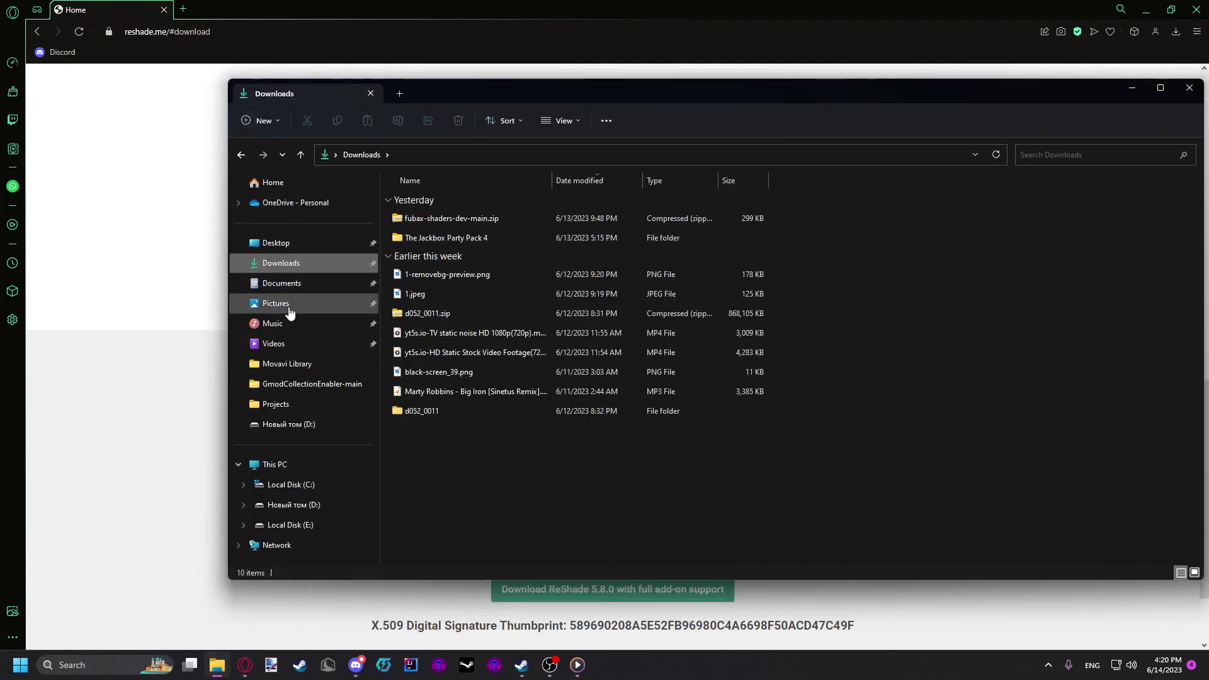
{"action": "left_click", "coordinate": [290, 245]}
{"action": "scroll", "coordinate": [429, 302], "scroll_direction": "down", "scroll_amount": 2}
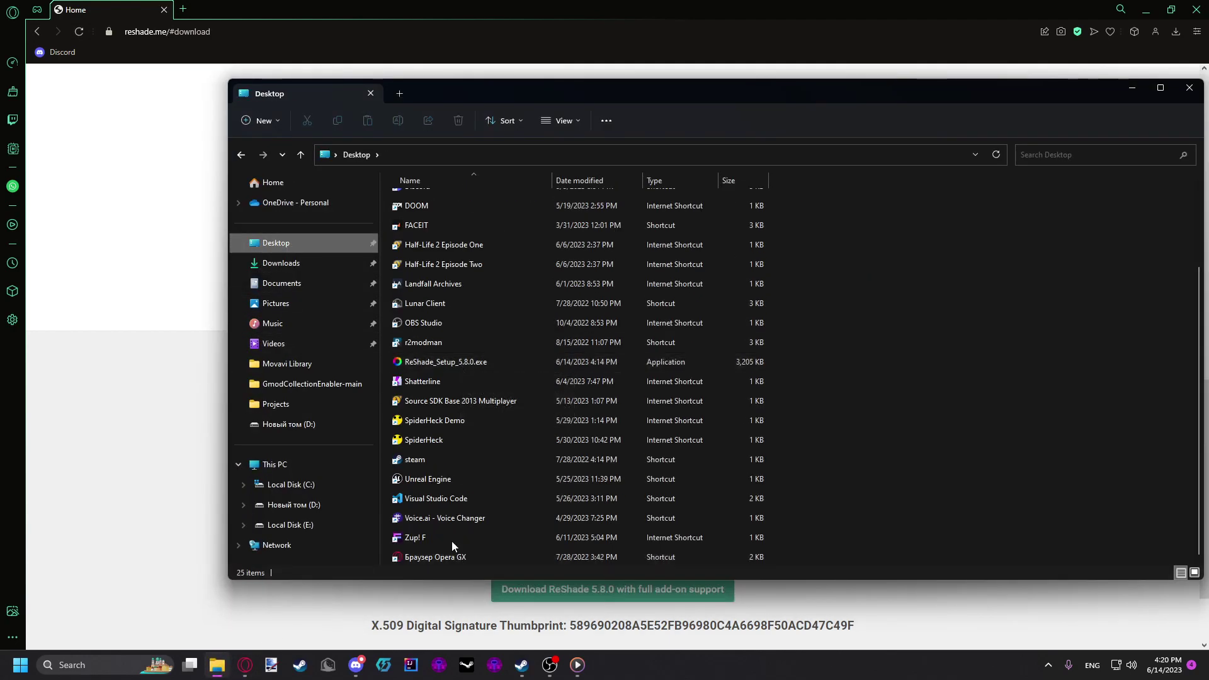
{"action": "left_click", "coordinate": [420, 363]}
{"action": "double_click", "coordinate": [421, 366]}
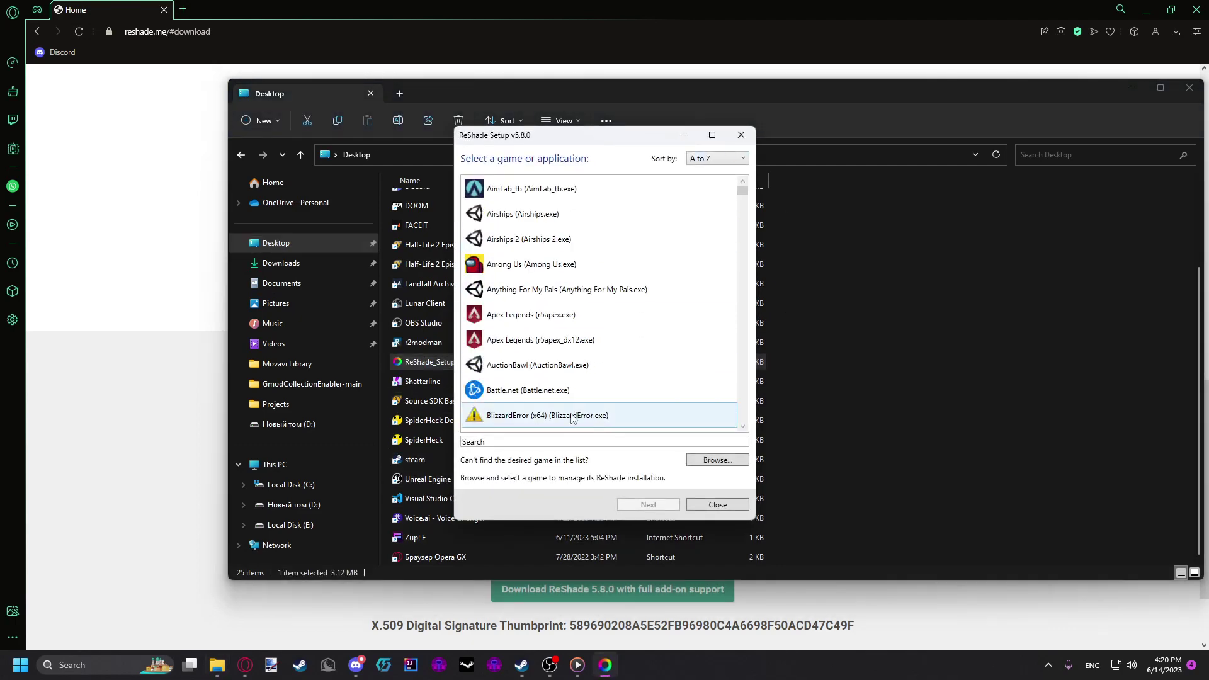
Search the game list for gmod and continue with the gmod.exe located in GarrysMod\bin\win64.
{"action": "left_click", "coordinate": [540, 442]}
{"action": "type", "text": "gmod"}
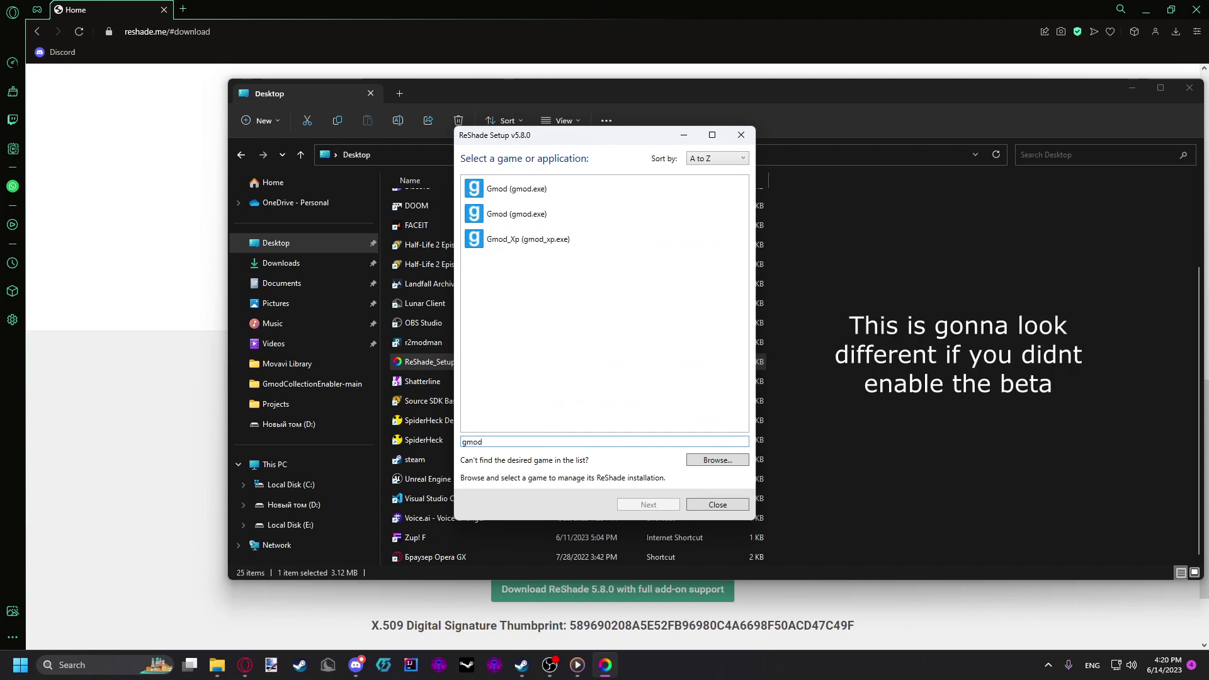
{"action": "left_click", "coordinate": [550, 217]}
{"action": "left_click", "coordinate": [540, 188]}
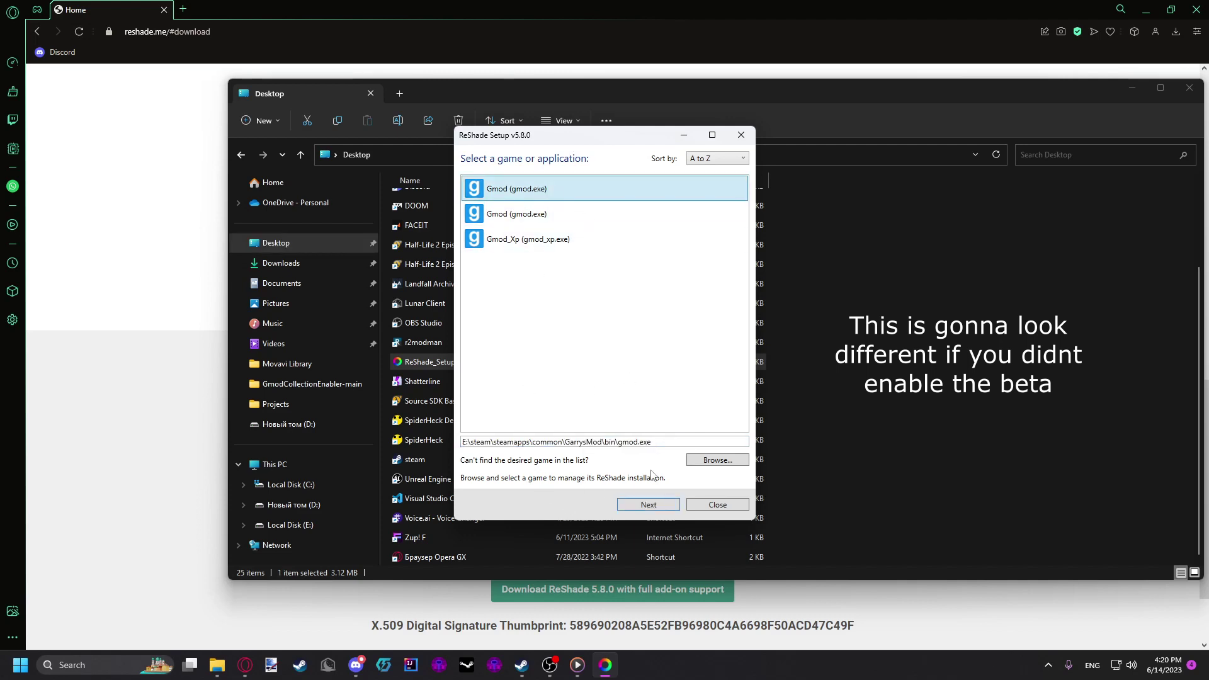
{"action": "left_click_drag", "start_coordinate": [616, 444], "coordinate": [462, 443]}
{"action": "double_click", "coordinate": [636, 442]}
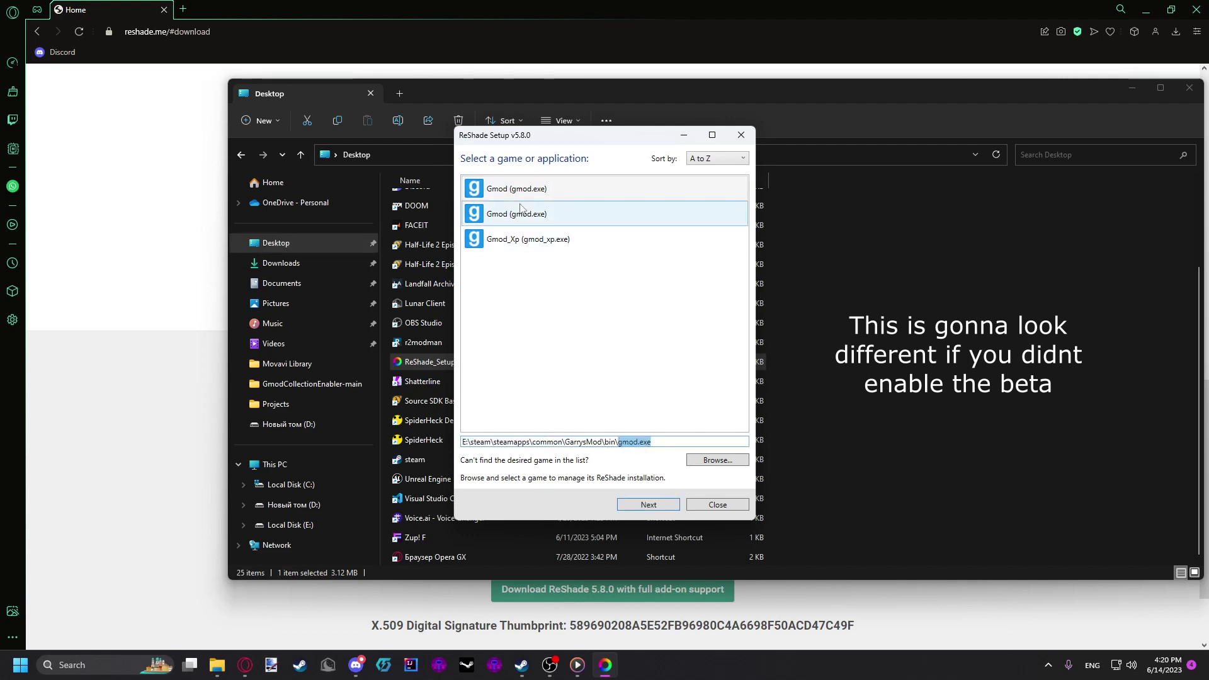
{"action": "left_click", "coordinate": [522, 216]}
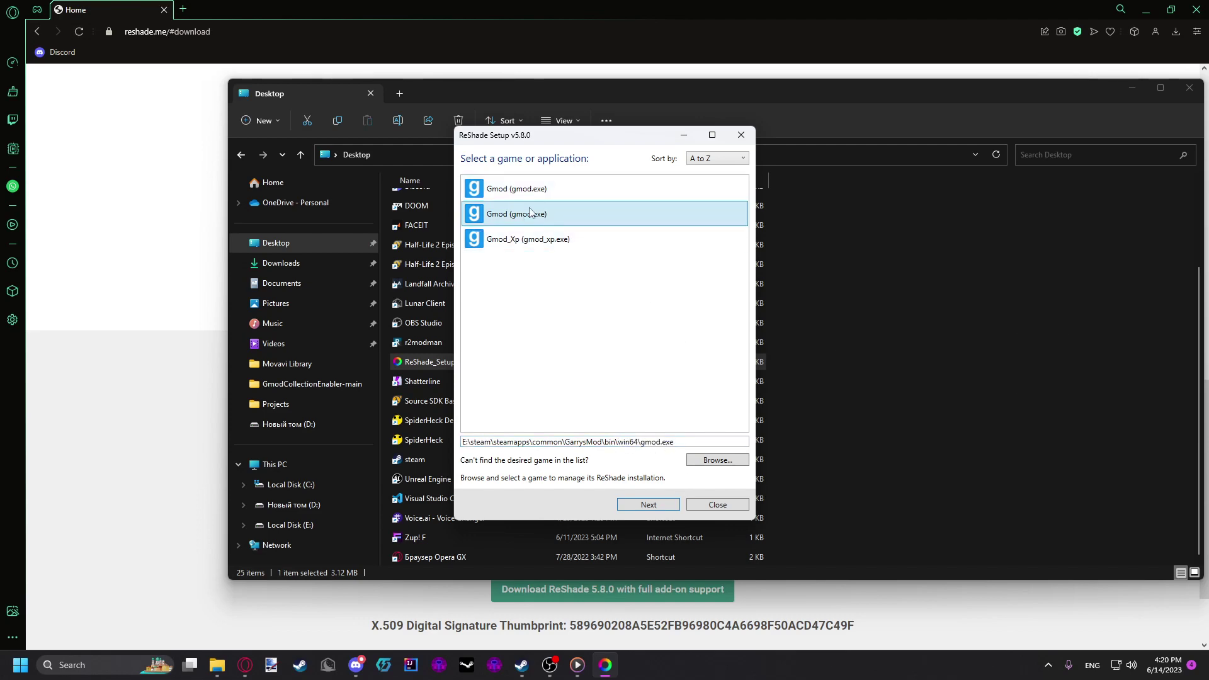
{"action": "left_click", "coordinate": [677, 509]}
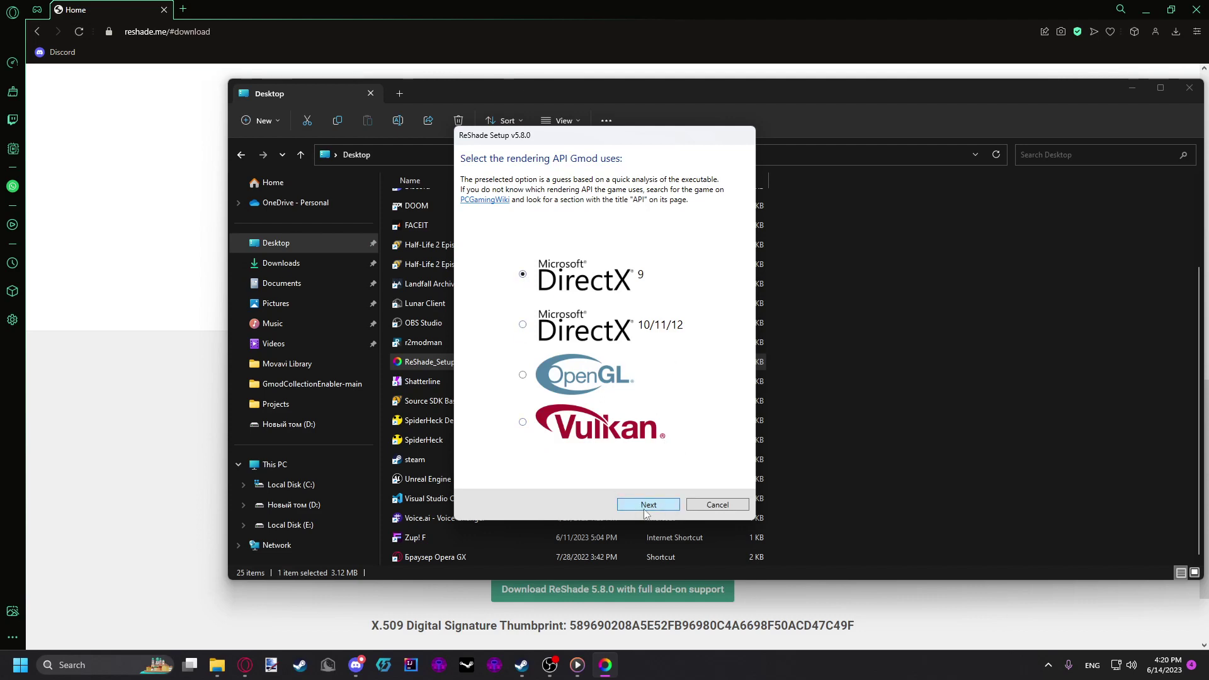
Accept DirectX 9 and the .\trippin.ini preset in the setup, and uncheck all effect packages.
{"action": "left_click", "coordinate": [647, 505]}
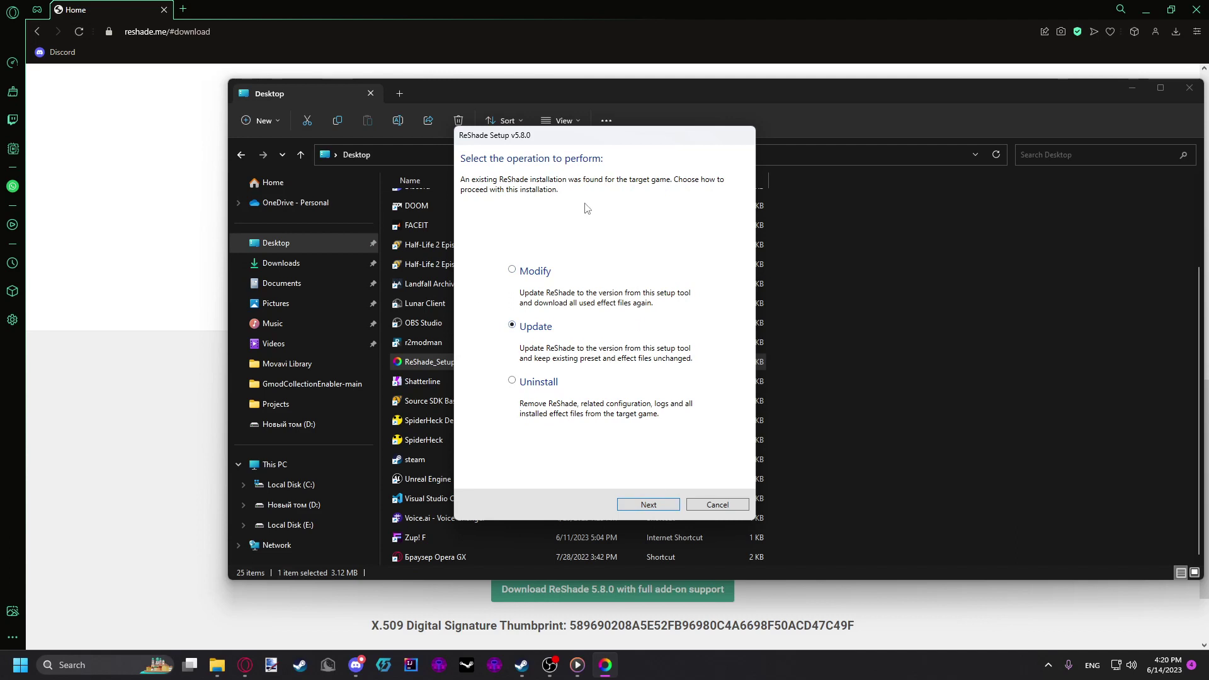
{"action": "left_click", "coordinate": [655, 506]}
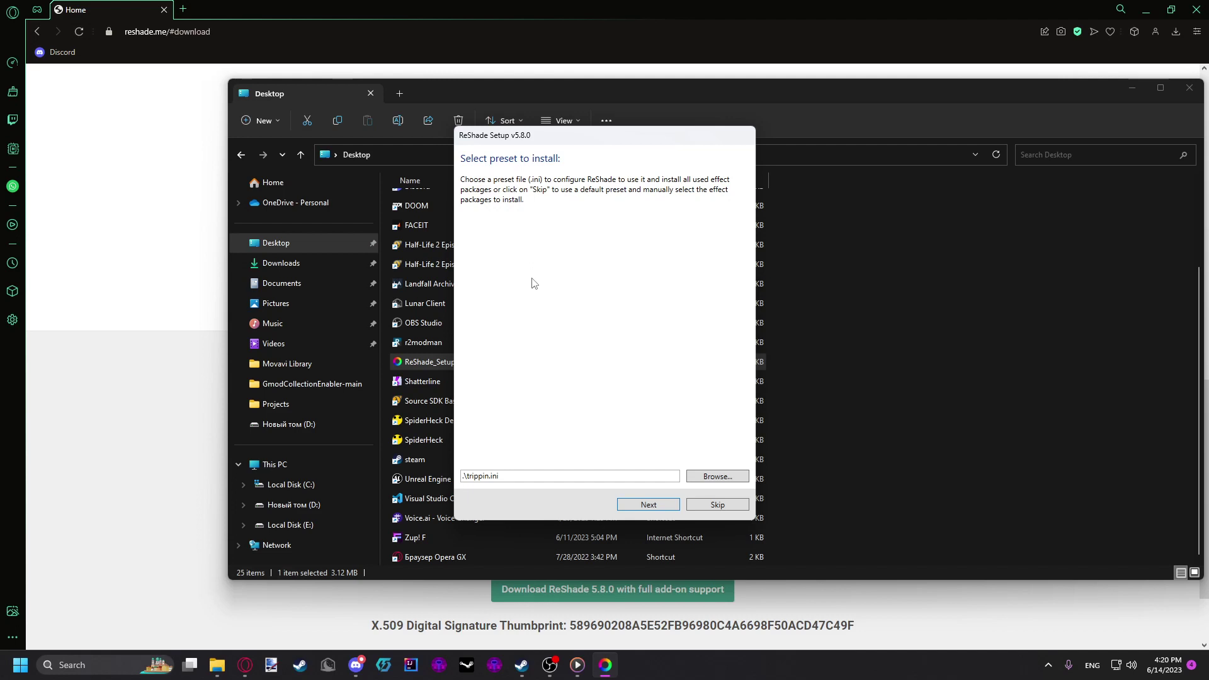
{"action": "left_click", "coordinate": [649, 505]}
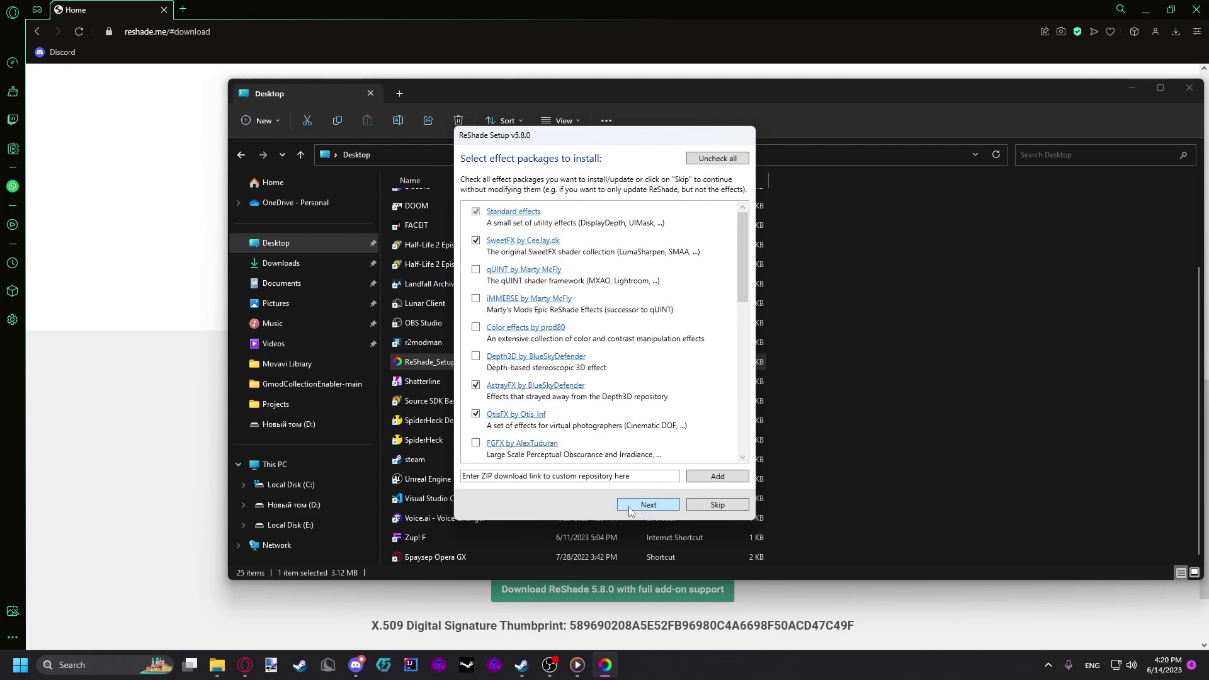
{"action": "left_click", "coordinate": [697, 164]}
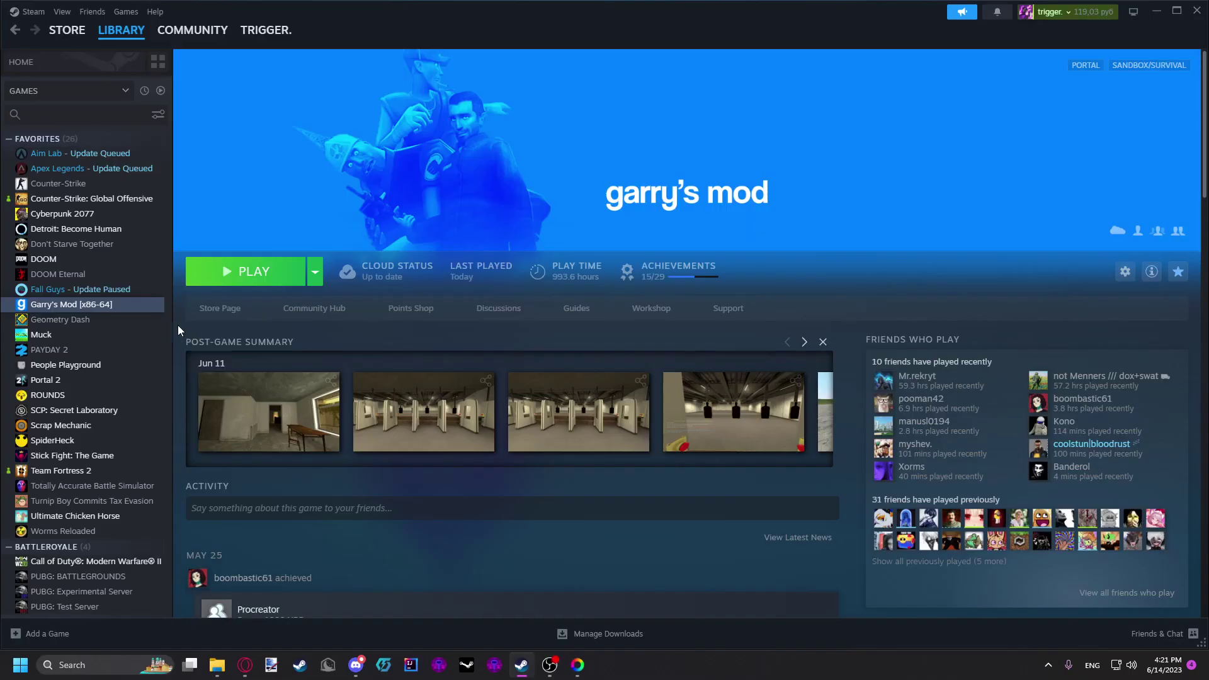
Launch Garry's Mod from the Steam library and quit it from its main menu.
{"action": "left_click", "coordinate": [248, 271]}
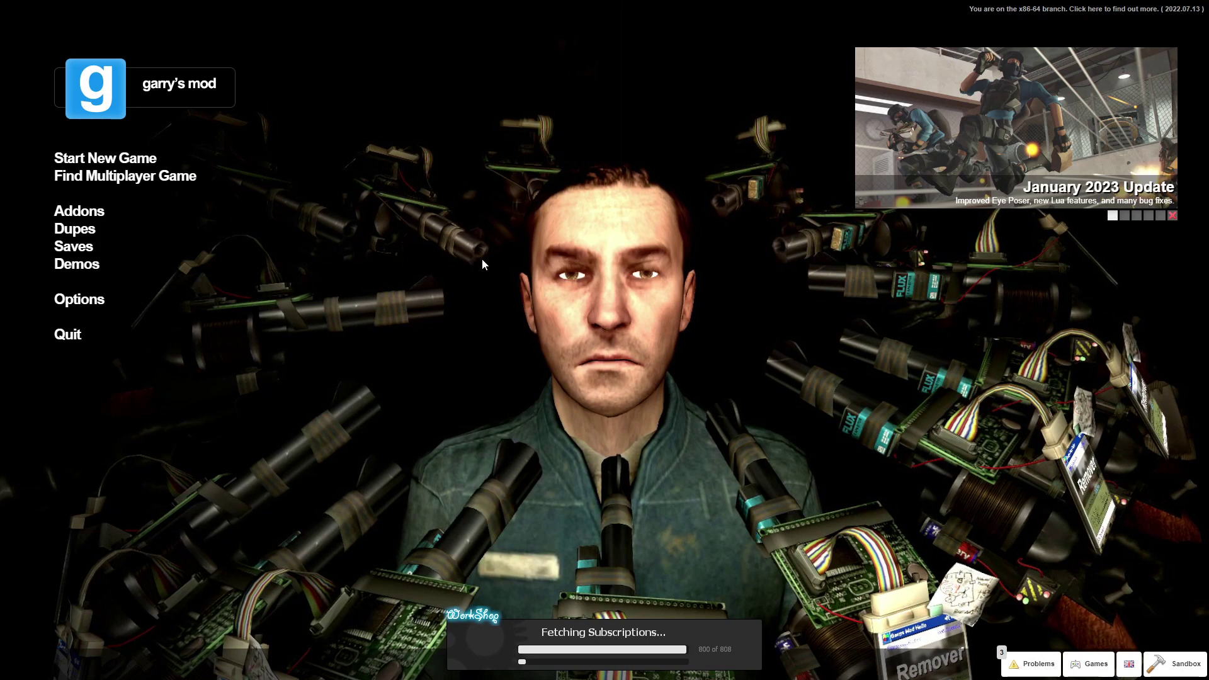
{"action": "left_click", "coordinate": [70, 334]}
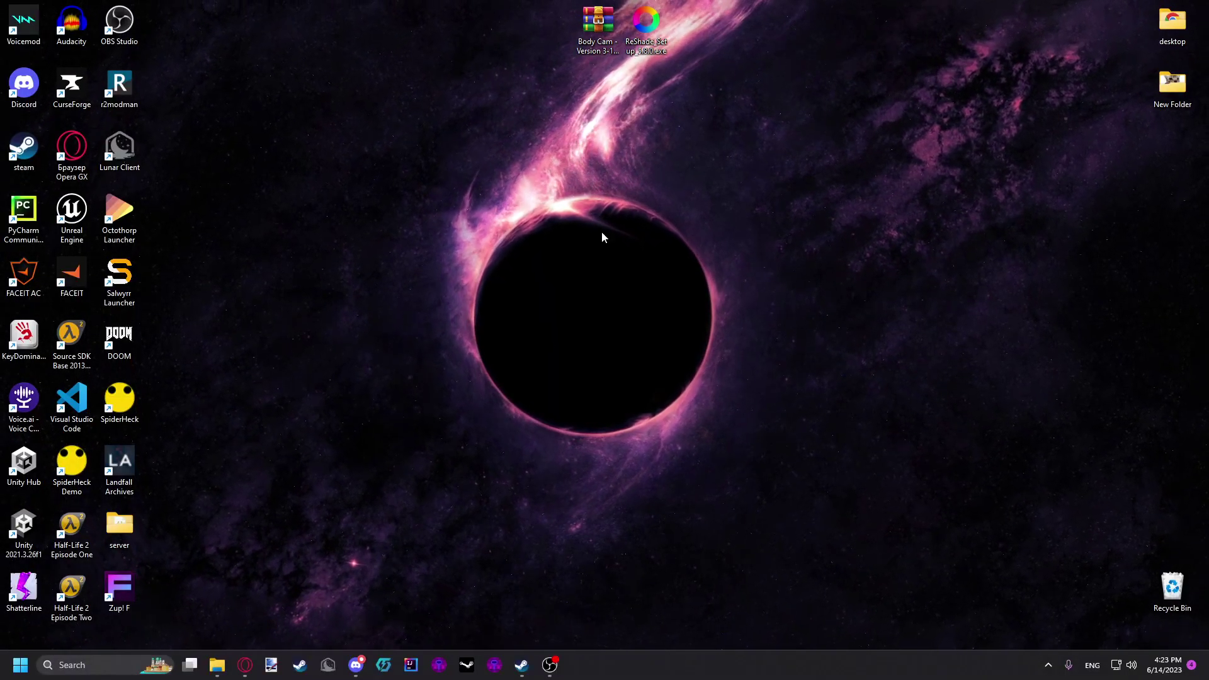
Extract the Body Cam - Version 3 archive from the desktop to the default desktop folder and close WinRAR.
{"action": "double_click", "coordinate": [585, 26]}
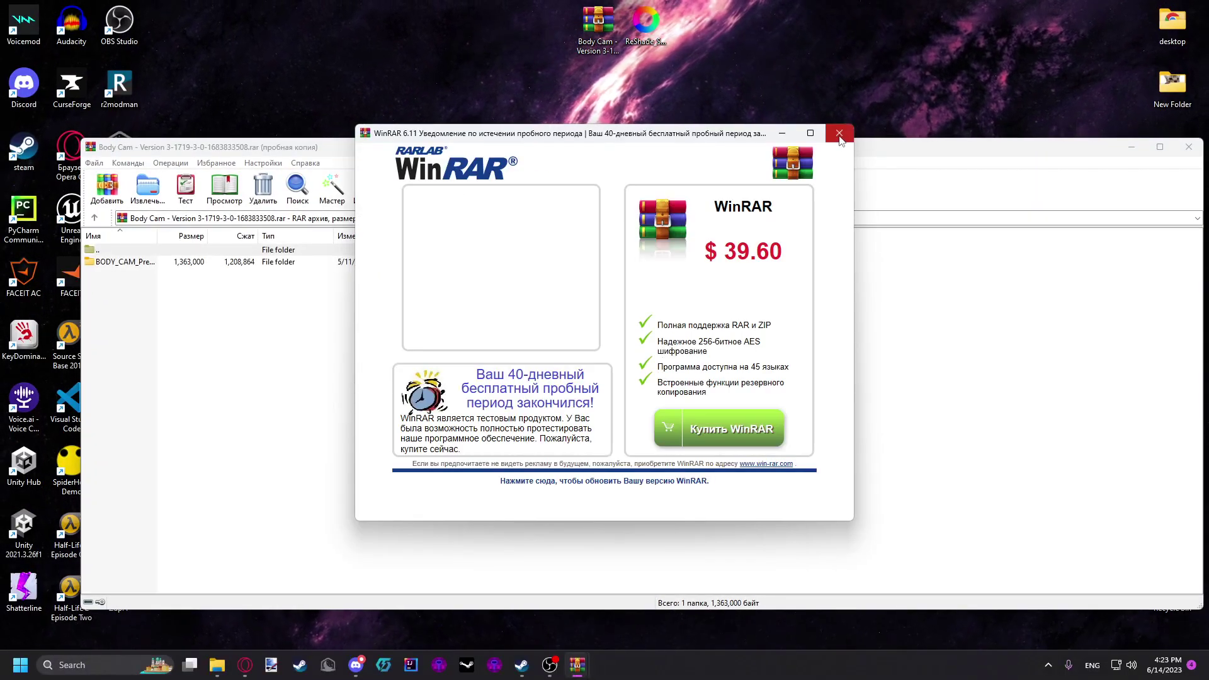
{"action": "key", "text": "Escape"}
{"action": "left_click", "coordinate": [147, 187]}
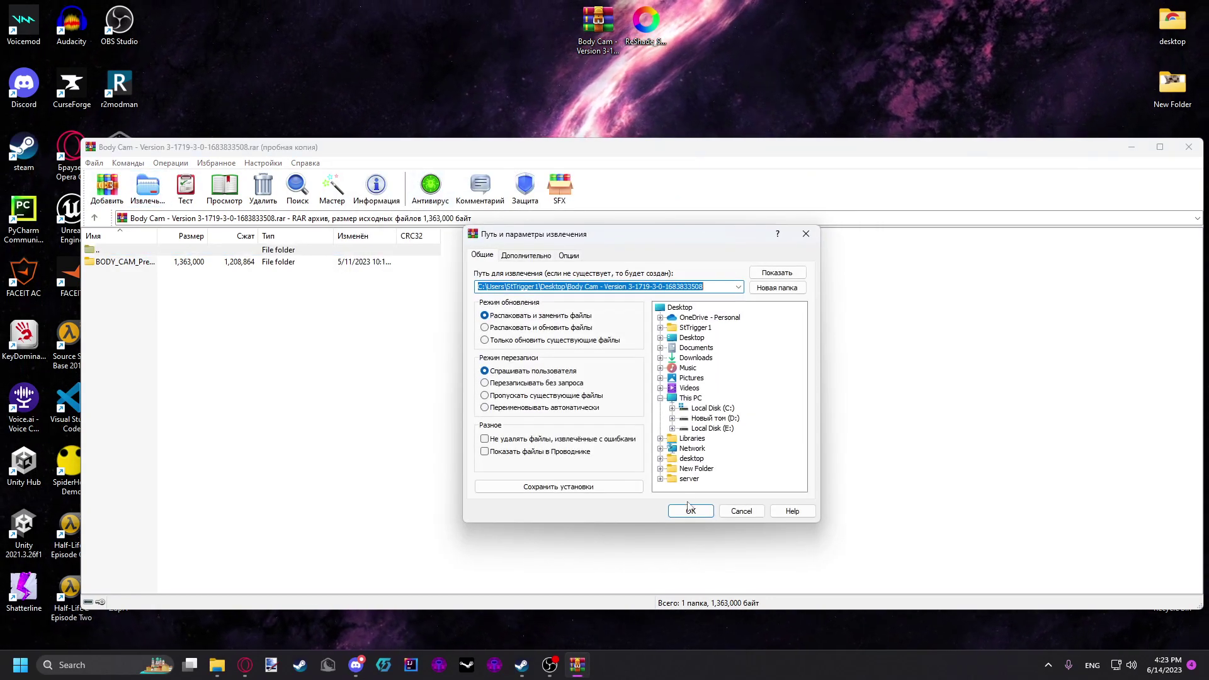
{"action": "left_click", "coordinate": [690, 511]}
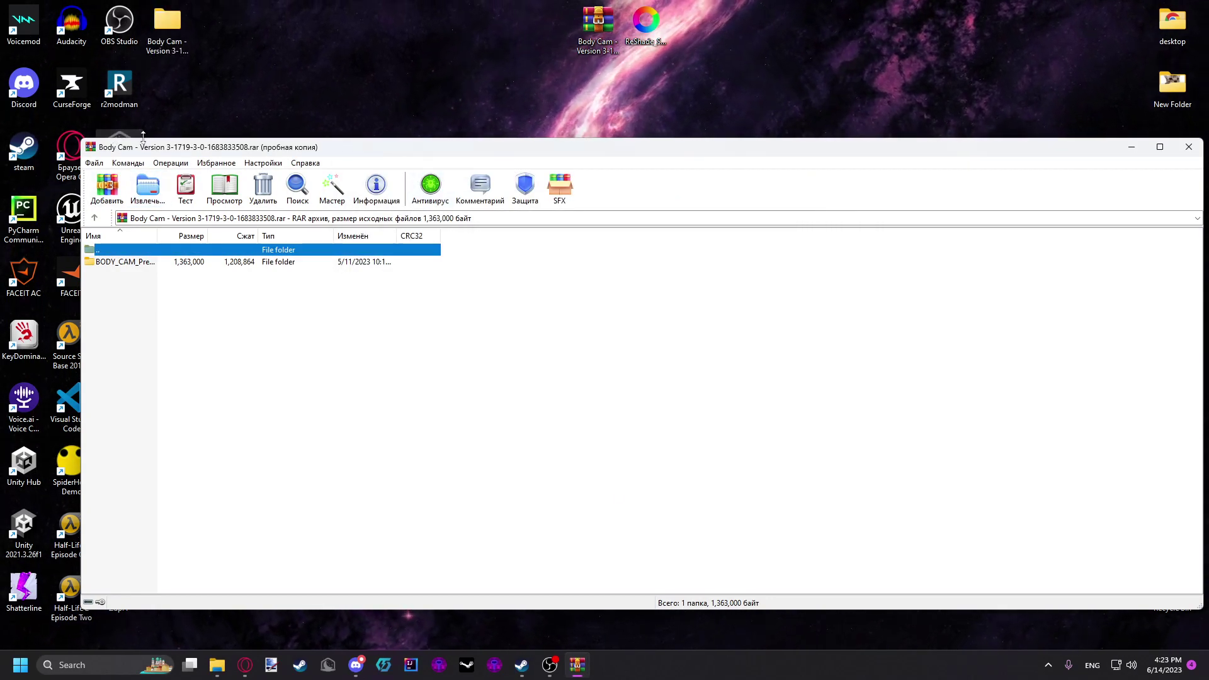
{"action": "left_click_drag", "start_coordinate": [184, 156], "coordinate": [226, 204]}
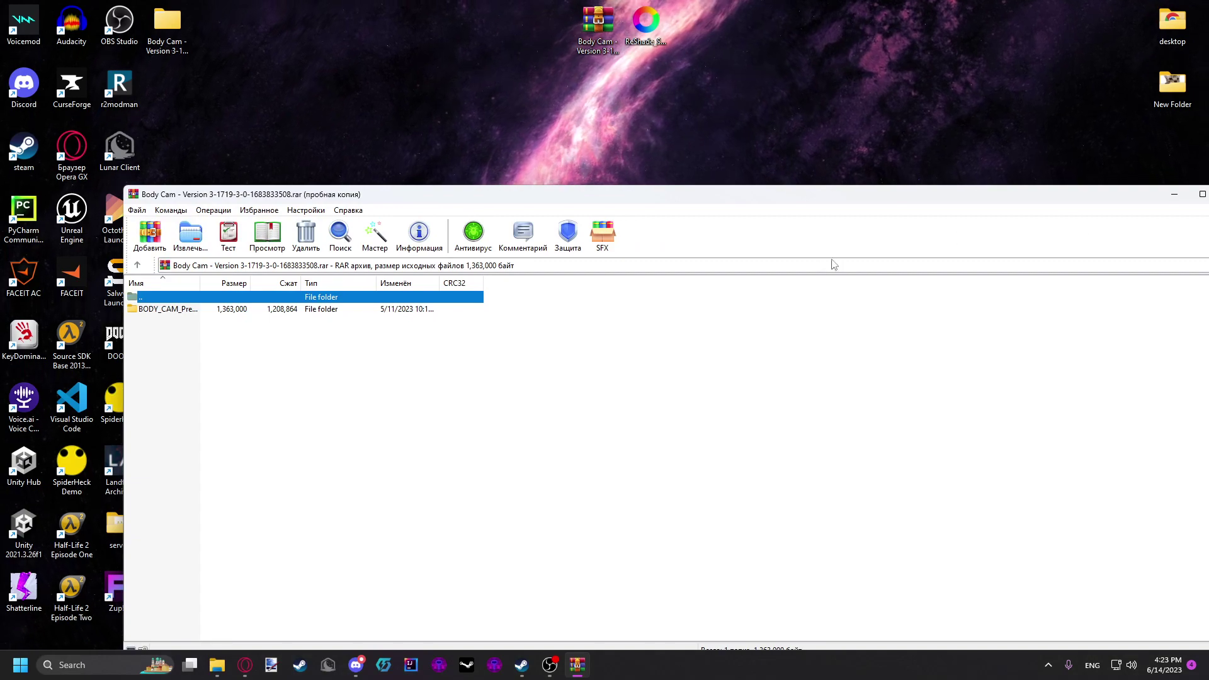
{"action": "left_click_drag", "start_coordinate": [1150, 197], "coordinate": [1025, 198]}
{"action": "left_click", "coordinate": [1105, 194]}
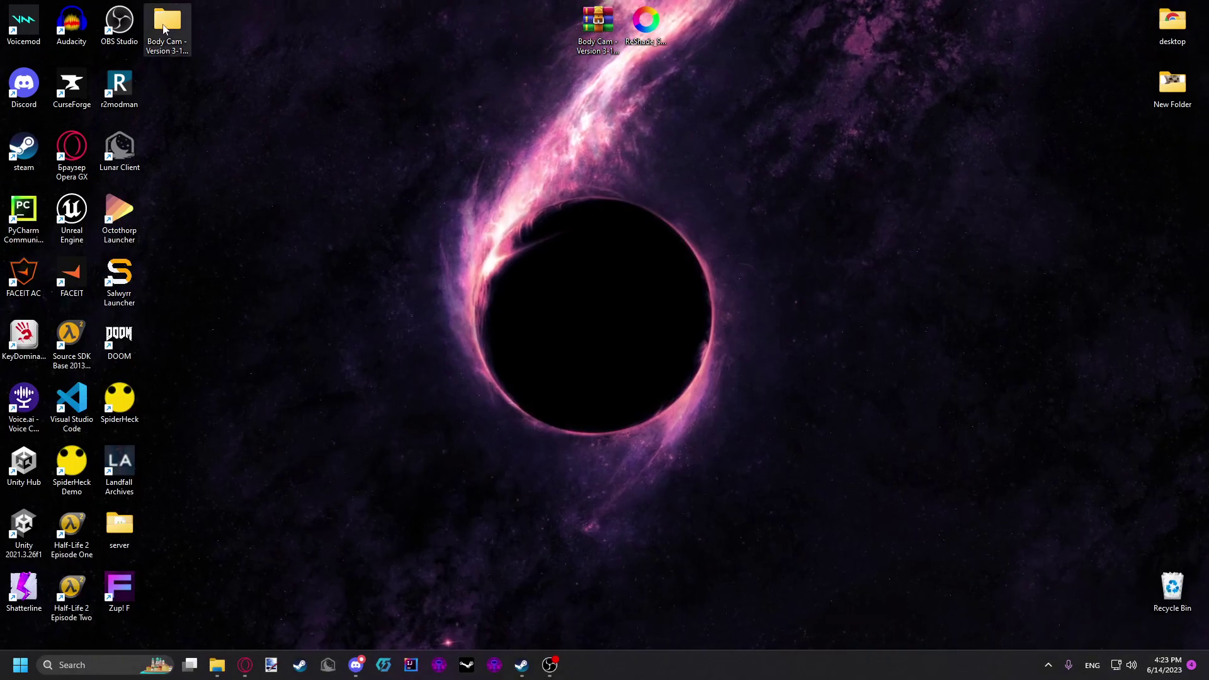
Place the extracted Body Cam folder below its archive on the desktop and open its BODY_CAM_Preset_Version_3 subfolder.
{"action": "left_click_drag", "start_coordinate": [526, 67], "coordinate": [684, 188]}
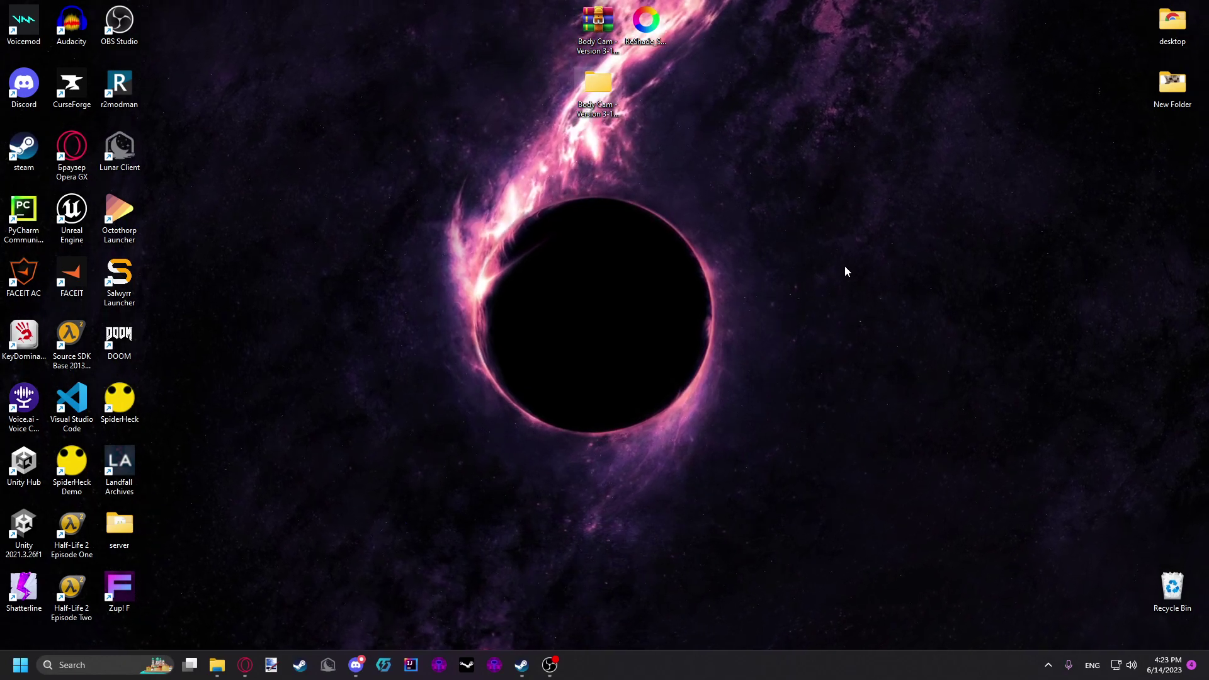
{"action": "key", "text": "Return"}
{"action": "double_click", "coordinate": [262, 121]}
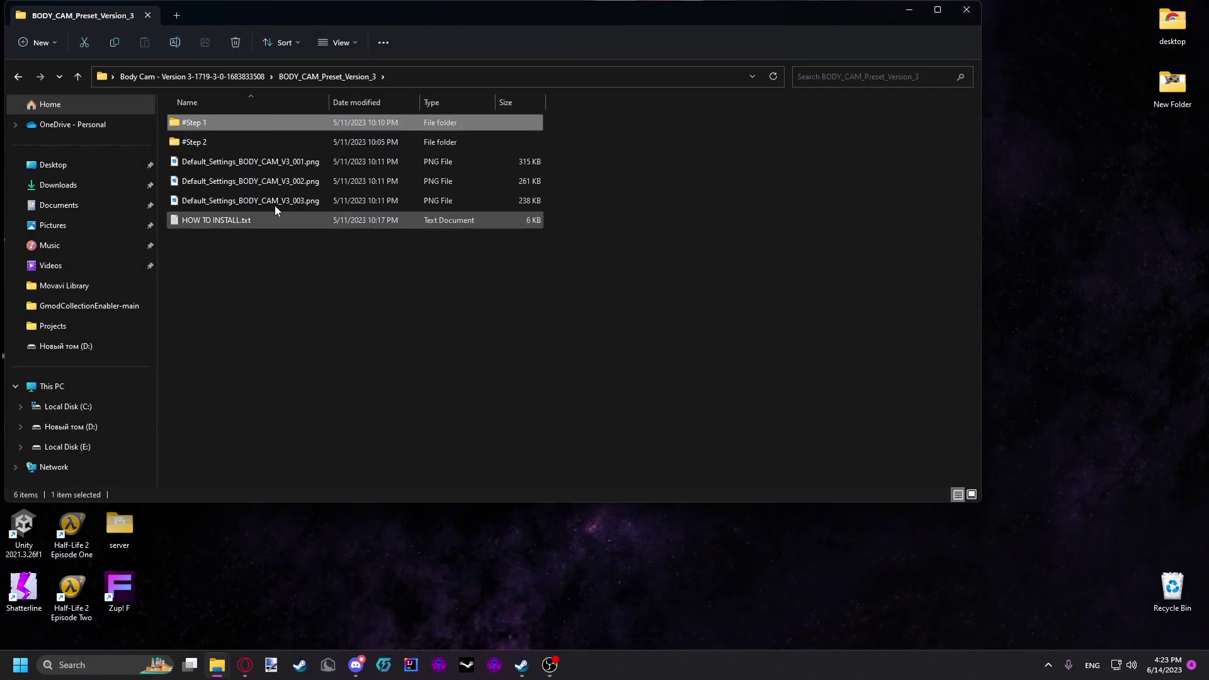
Open the #Step 1 folder, then switch to Steam and browse the installed files of Garry's Mod from its properties.
{"action": "double_click", "coordinate": [224, 126]}
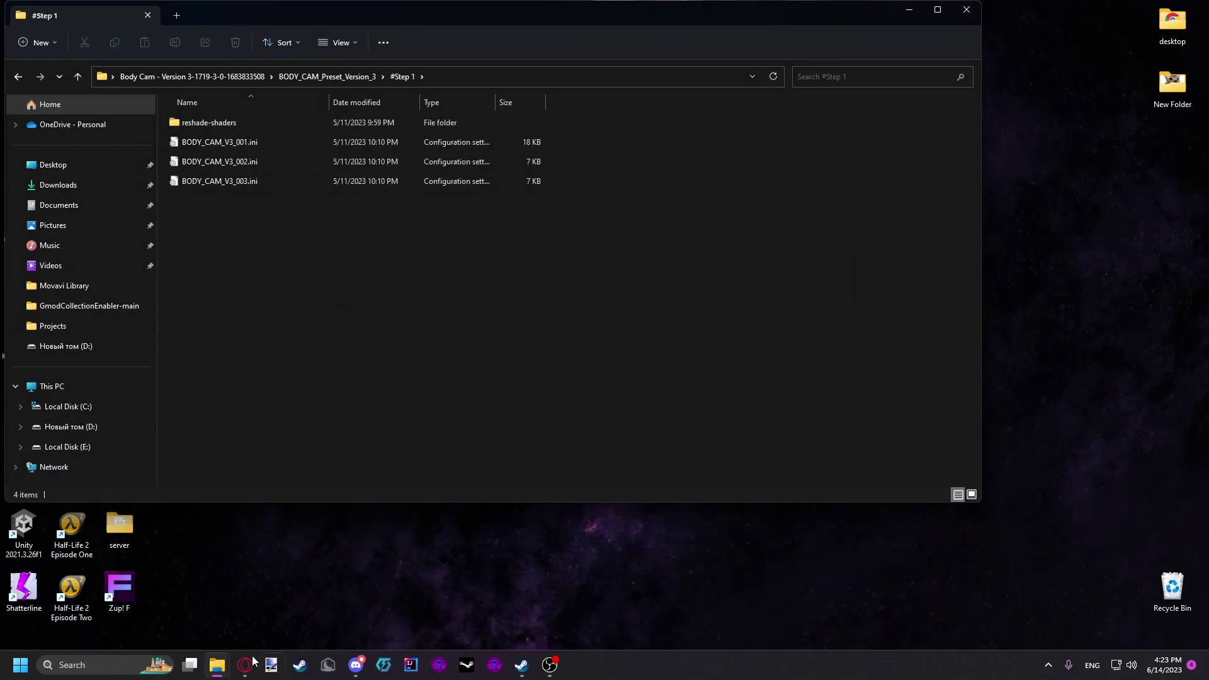
{"action": "left_click", "coordinate": [521, 665]}
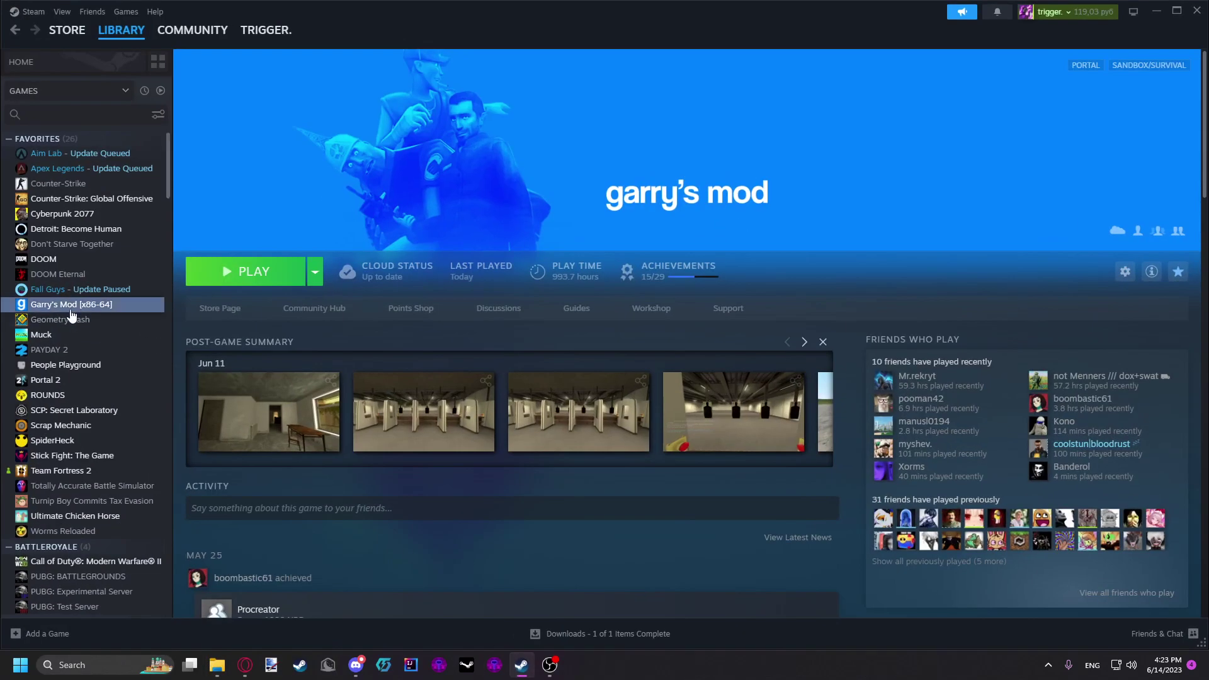
{"action": "right_click", "coordinate": [73, 305]}
{"action": "left_click", "coordinate": [133, 423]}
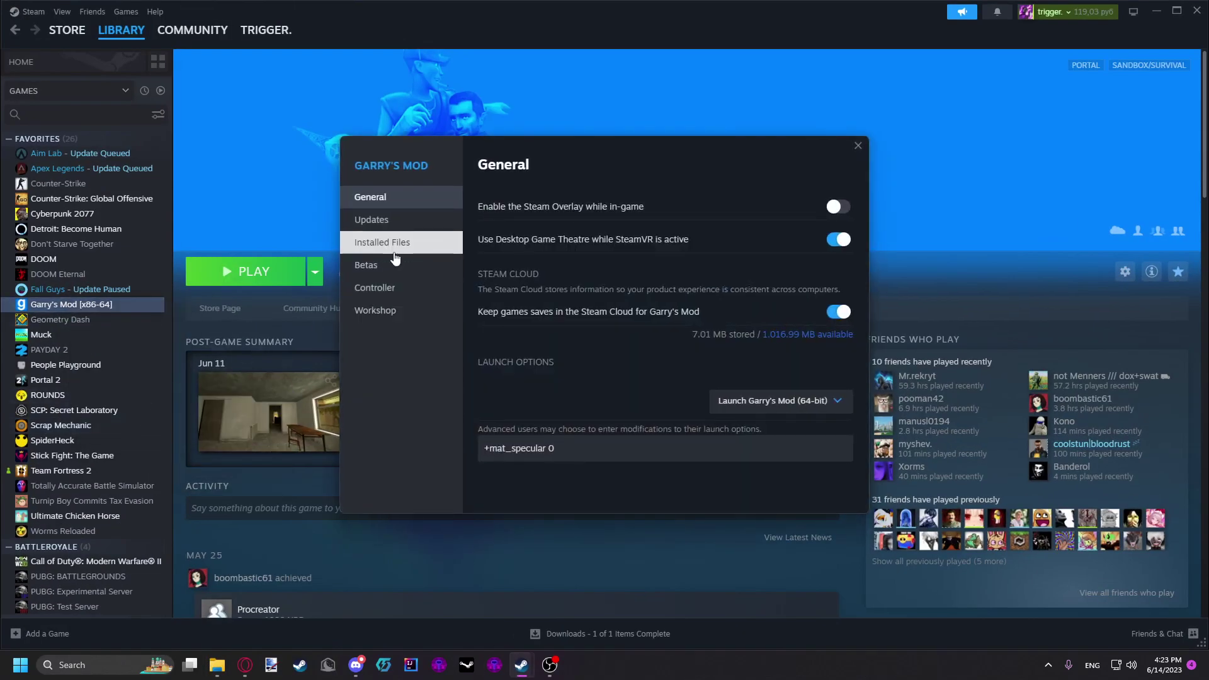
{"action": "left_click", "coordinate": [394, 245]}
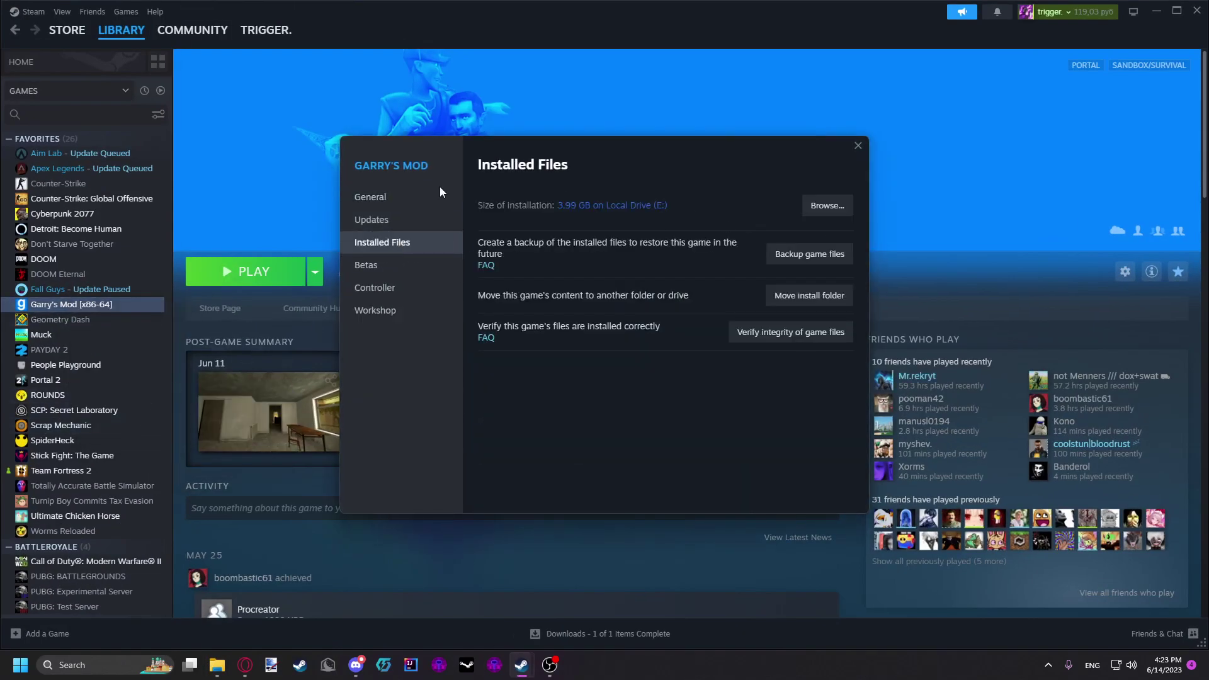
{"action": "left_click", "coordinate": [827, 208]}
Bring the GarrysMod folder window forward, reposition it, and open the win64 folder inside bin.
{"action": "mouse_move", "coordinate": [220, 674]}
{"action": "left_click", "coordinate": [364, 601]}
{"action": "left_click_drag", "start_coordinate": [336, 29], "coordinate": [581, 54]}
{"action": "double_click", "coordinate": [428, 159]}
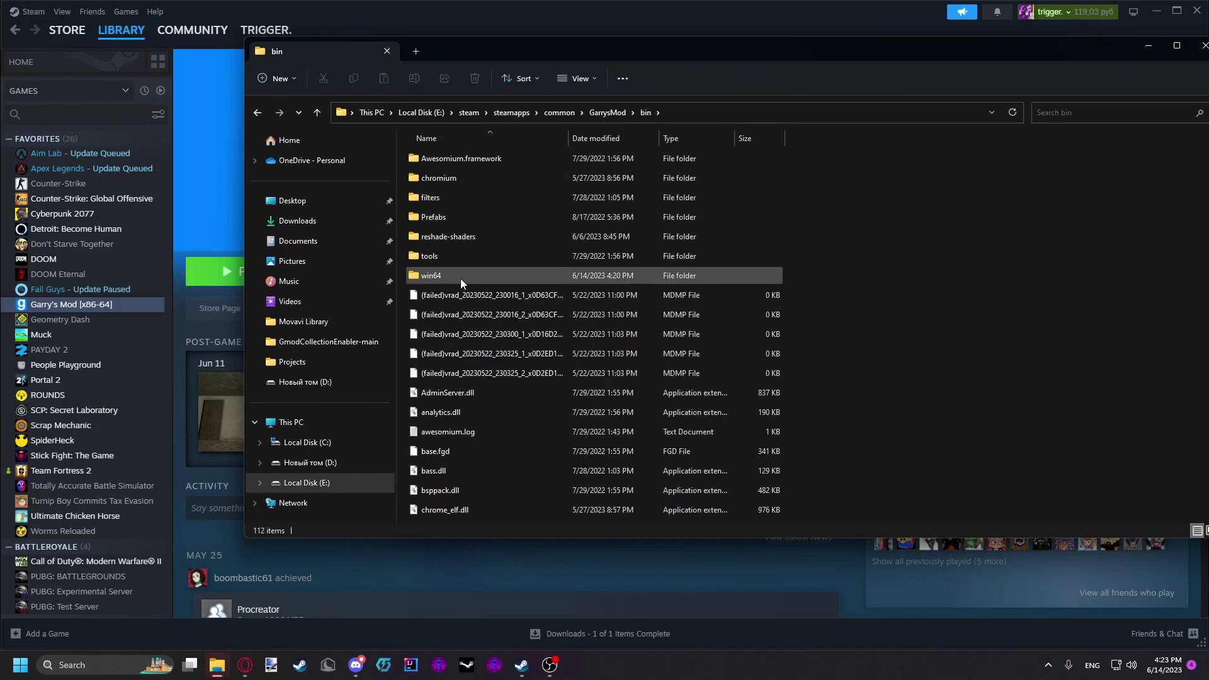
{"action": "double_click", "coordinate": [430, 275]}
Narrow the #Step 1 window beside the win64 window and compare their reshade-shaders folders and BODY_CAM_V3 preset files.
{"action": "mouse_move", "coordinate": [222, 675]}
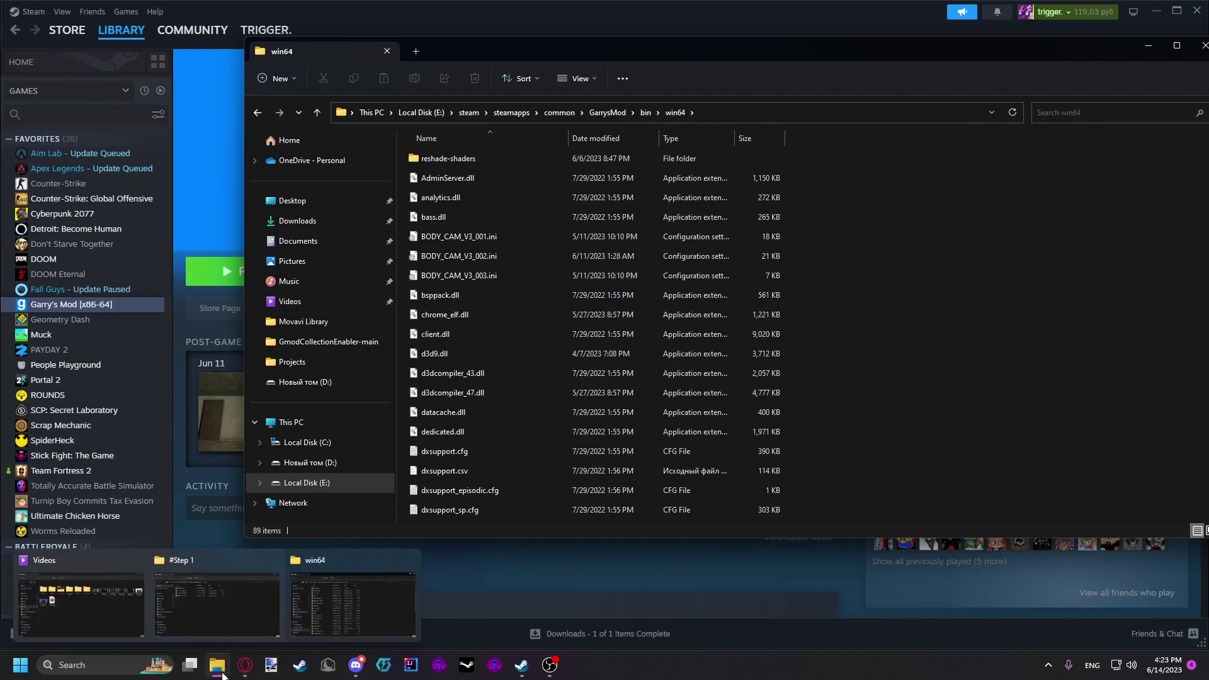
{"action": "left_click", "coordinate": [202, 591]}
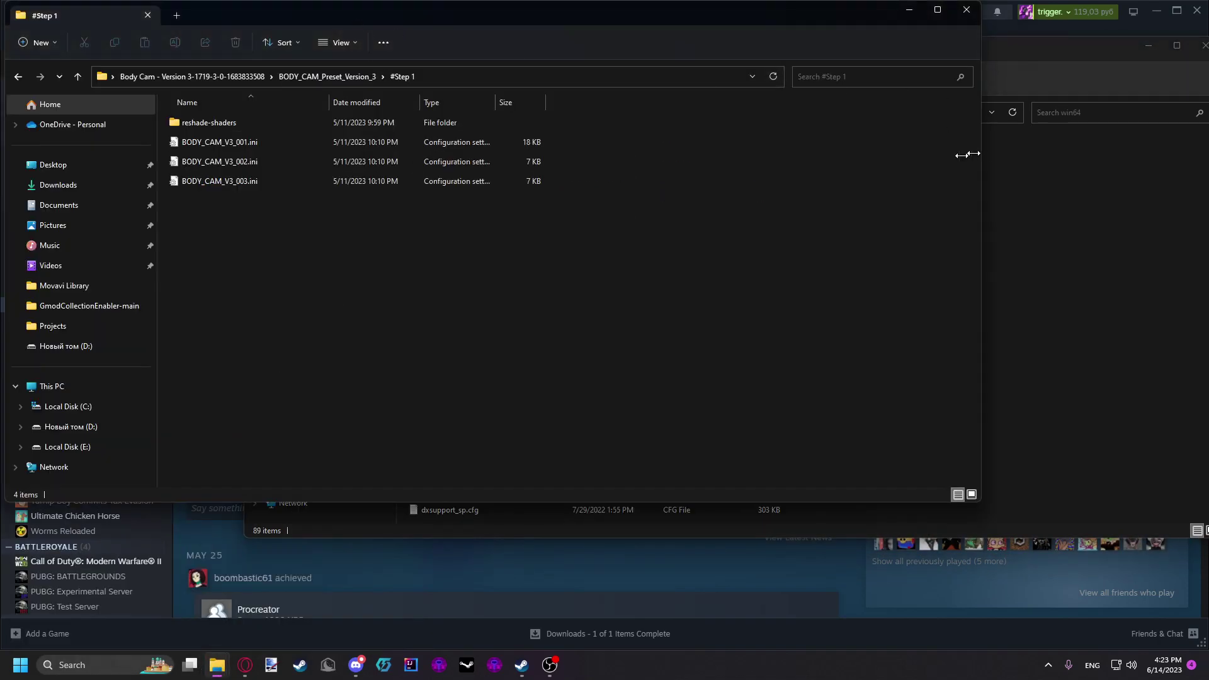
{"action": "left_click_drag", "start_coordinate": [967, 154], "coordinate": [457, 154]}
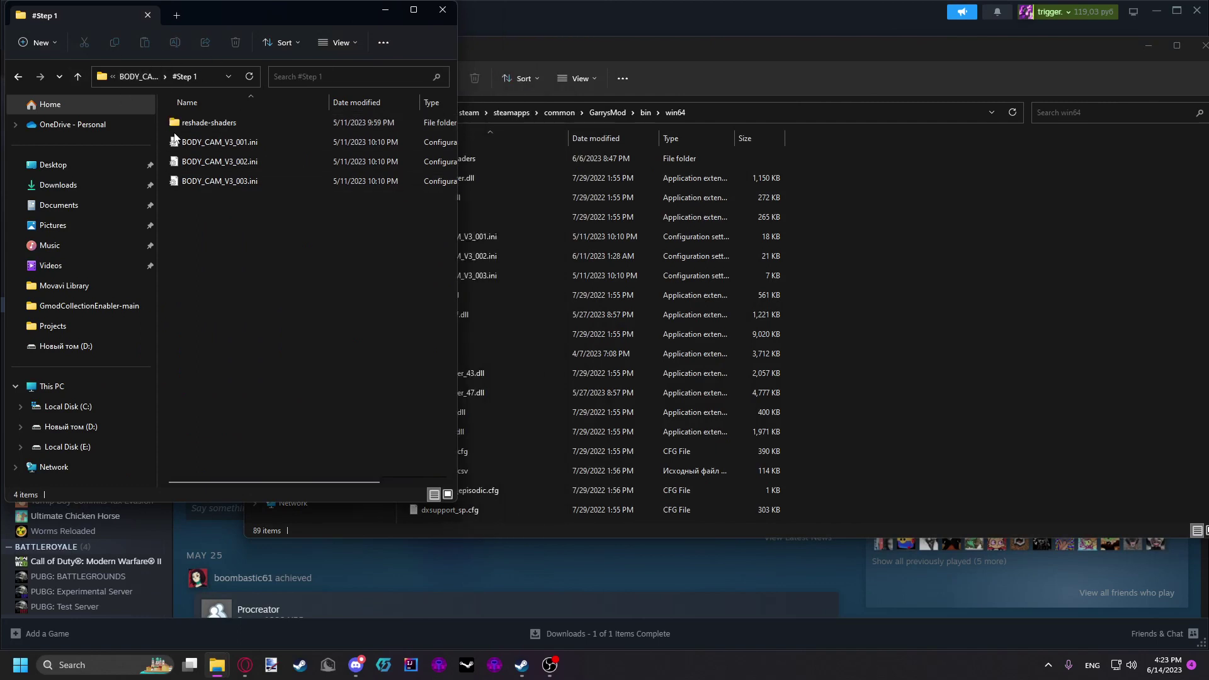
{"action": "left_click", "coordinate": [1016, 249]}
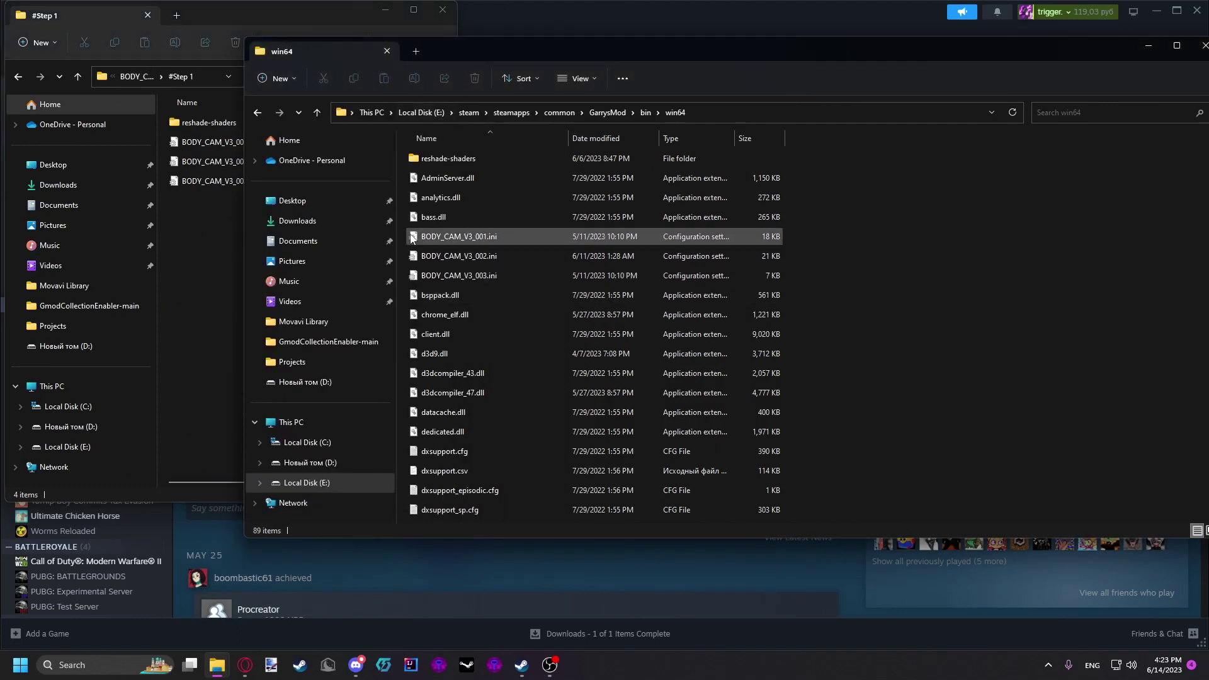
{"action": "left_click_drag", "start_coordinate": [404, 228], "coordinate": [482, 287]}
{"action": "left_click", "coordinate": [971, 296]}
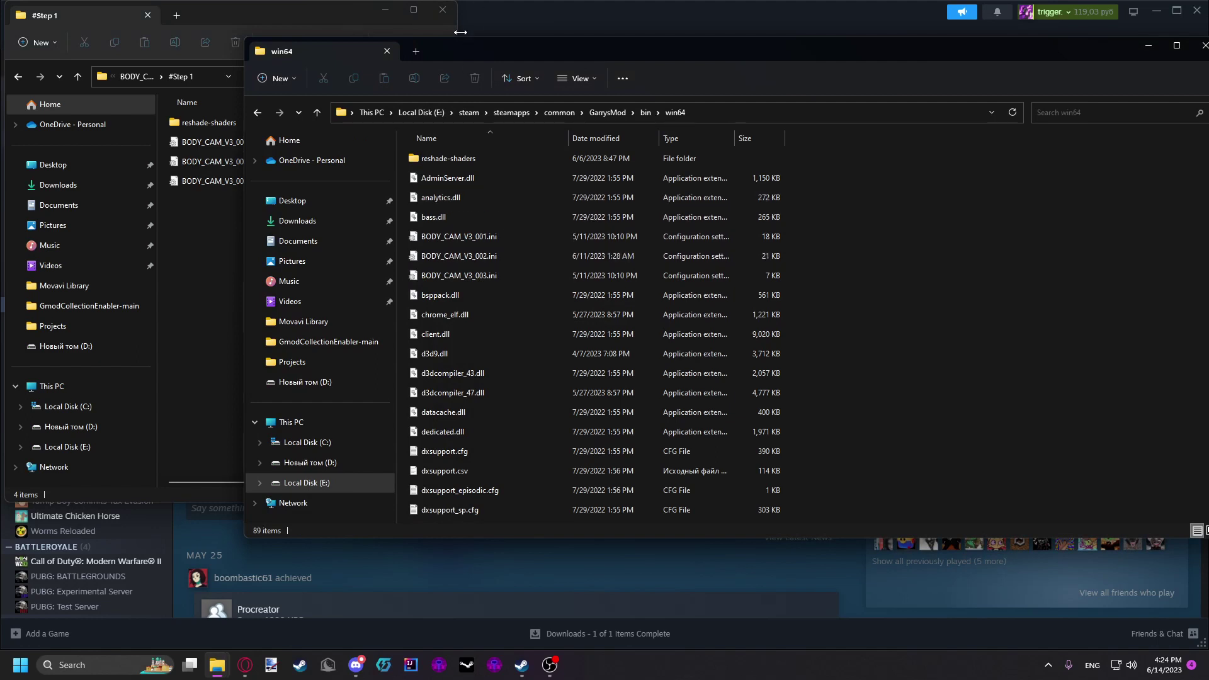
{"action": "left_click_drag", "start_coordinate": [460, 32], "coordinate": [511, 33]}
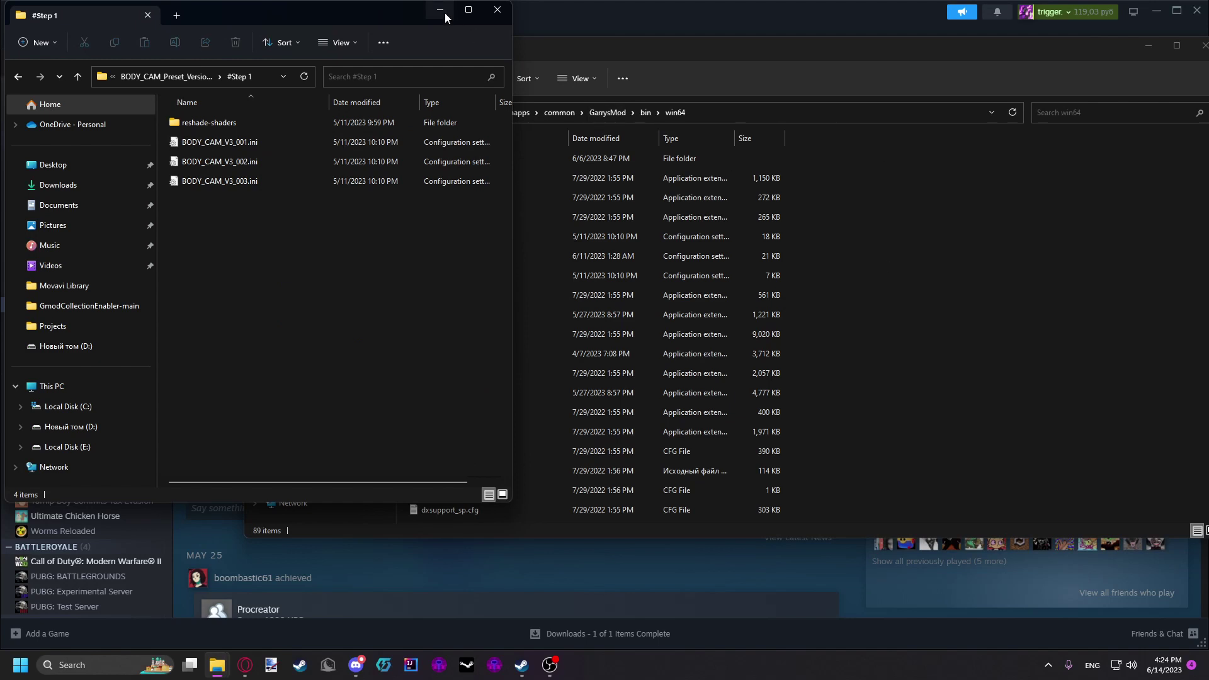
{"action": "left_click", "coordinate": [676, 62]}
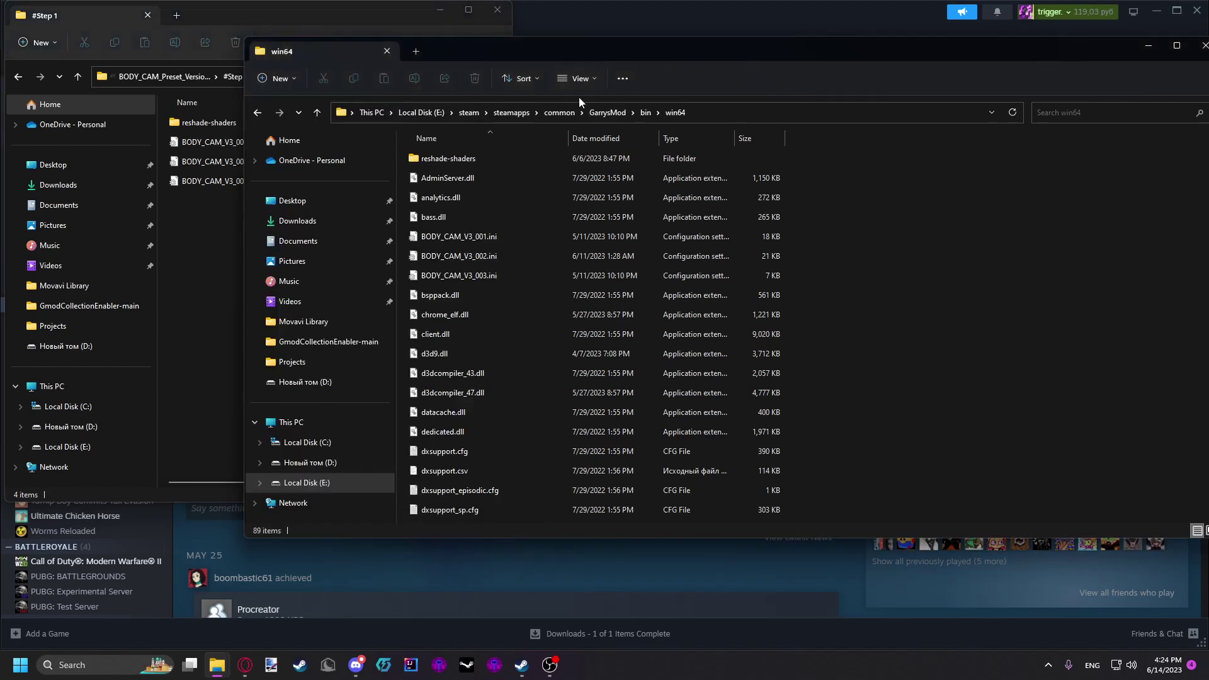
Open the Textures folder within win64's reshade-shaders, and the #Step 2 folder of the preset in a widened window.
{"action": "double_click", "coordinate": [432, 161]}
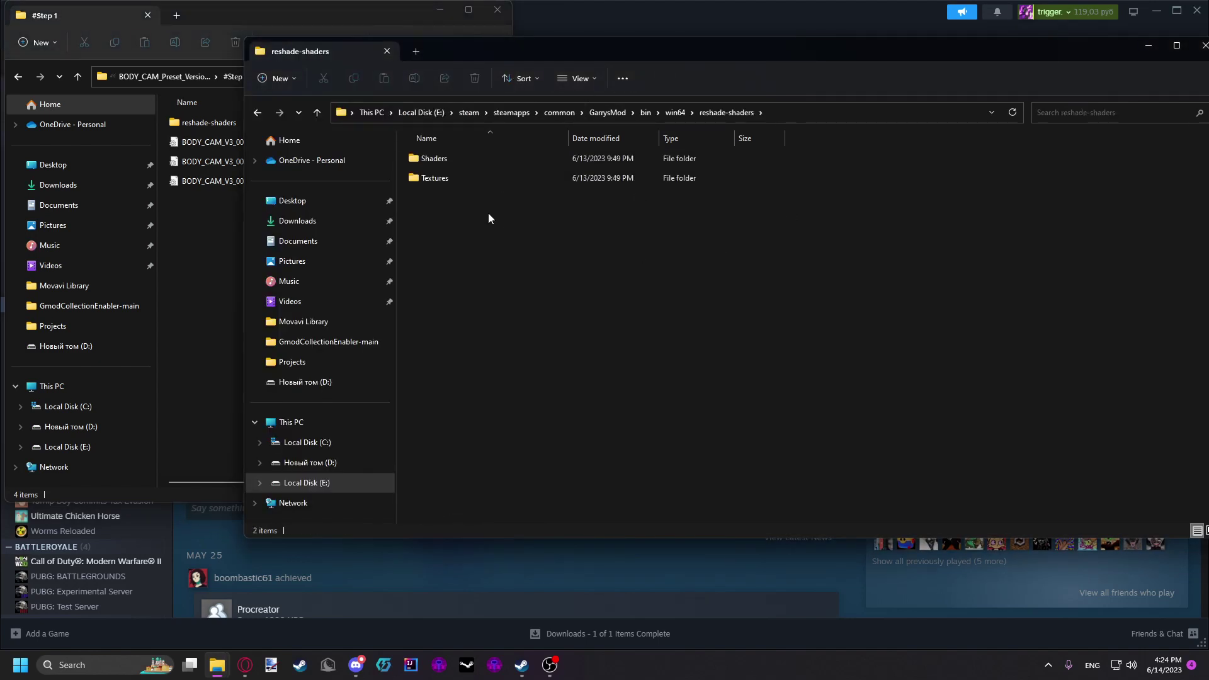
{"action": "double_click", "coordinate": [466, 180]}
{"action": "left_click", "coordinate": [19, 76]}
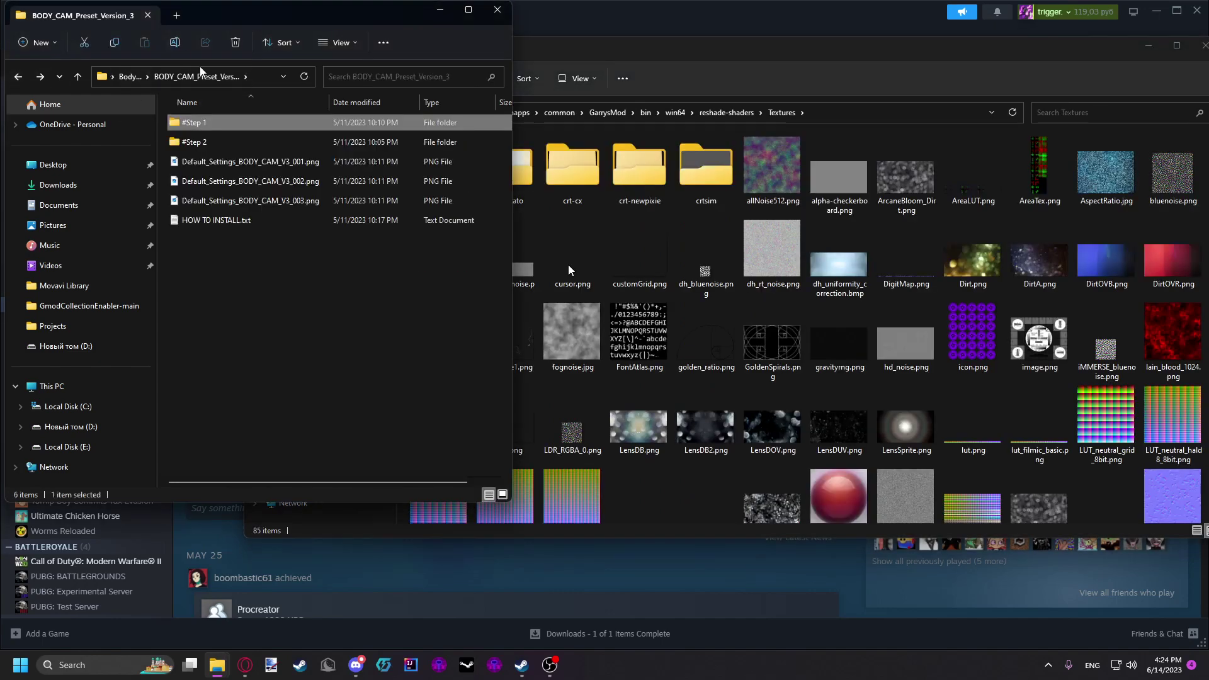
{"action": "double_click", "coordinate": [217, 143]}
{"action": "left_click_drag", "start_coordinate": [511, 315], "coordinate": [774, 315]}
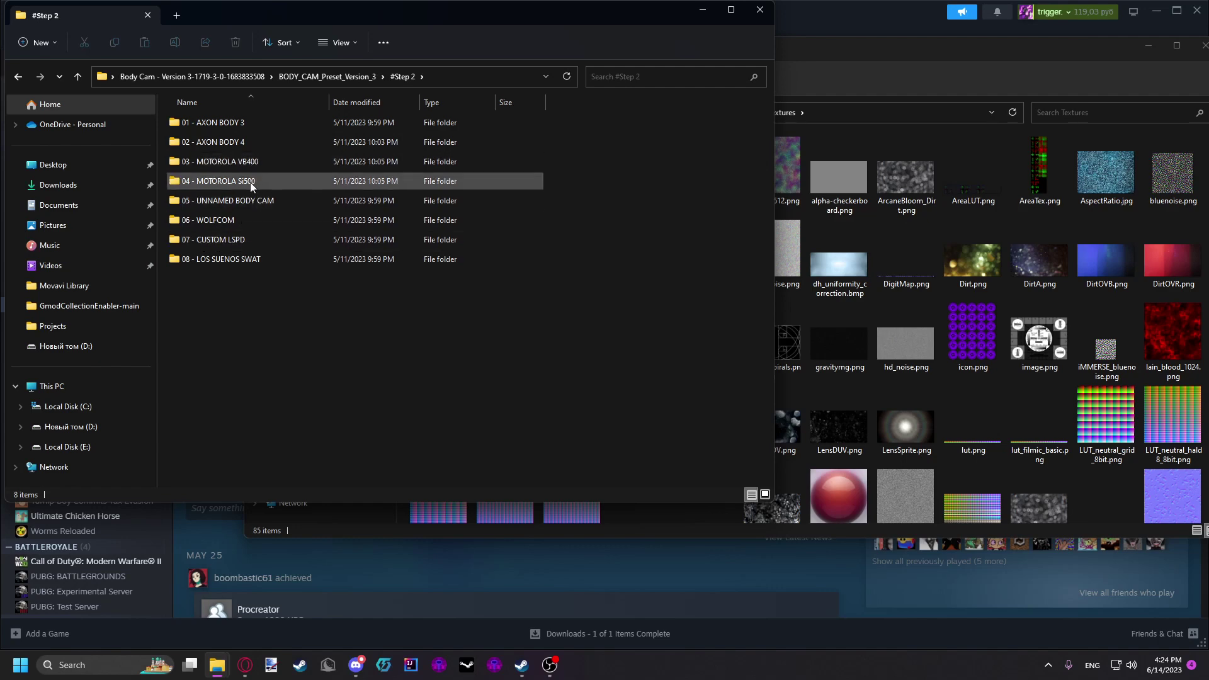
Preview the Overlay.png images in the 06 - WOLFCOM, 02 - AXON BODY 4 and 08 - LOS SUENOS SWAT folders.
{"action": "double_click", "coordinate": [252, 220]}
{"action": "key", "text": "Return"}
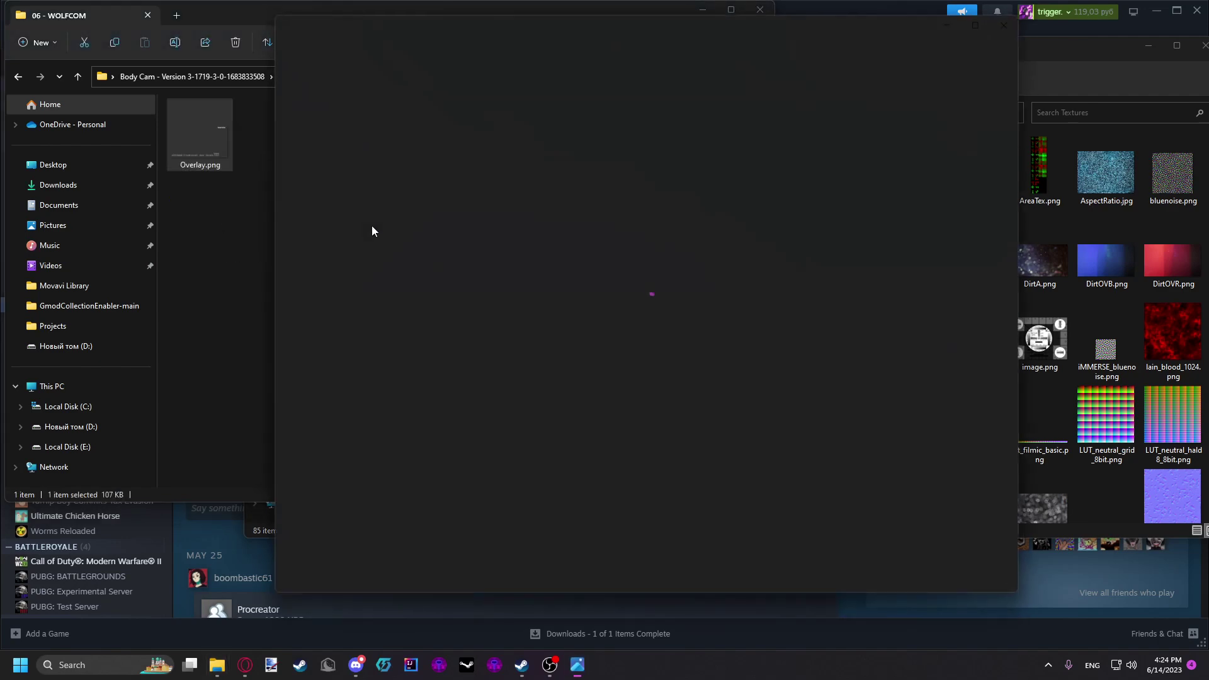
{"action": "left_click", "coordinate": [1010, 21]}
{"action": "key", "text": "BackSpace"}
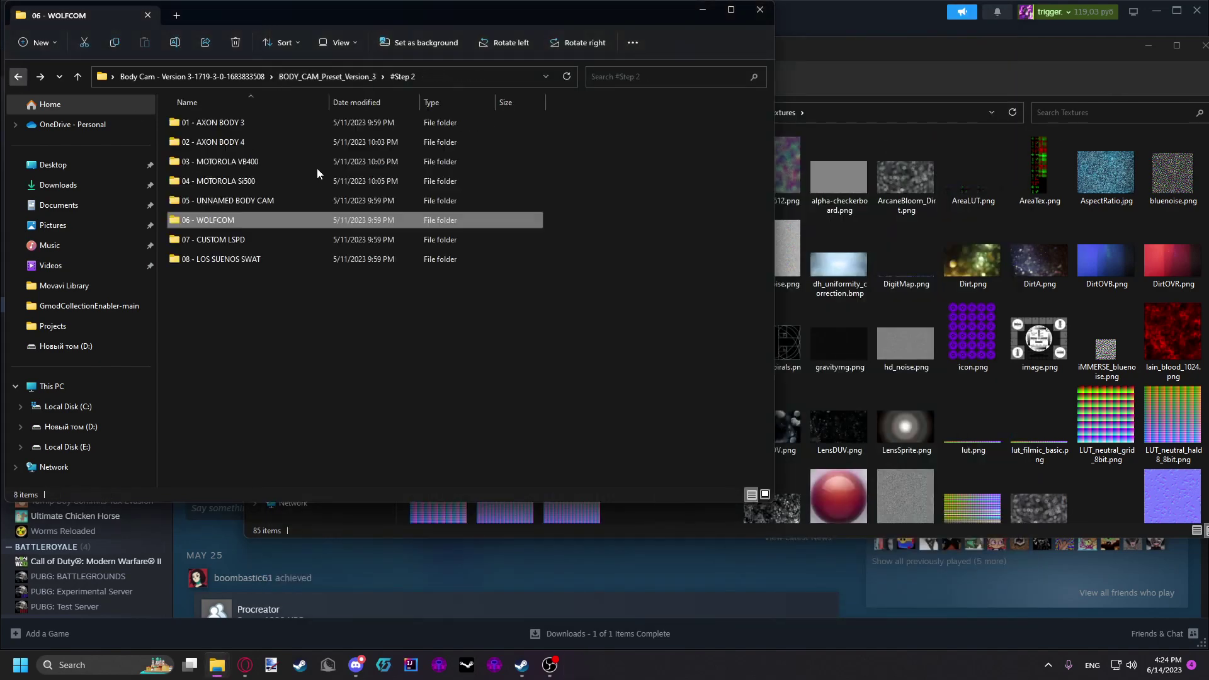
{"action": "double_click", "coordinate": [242, 142]}
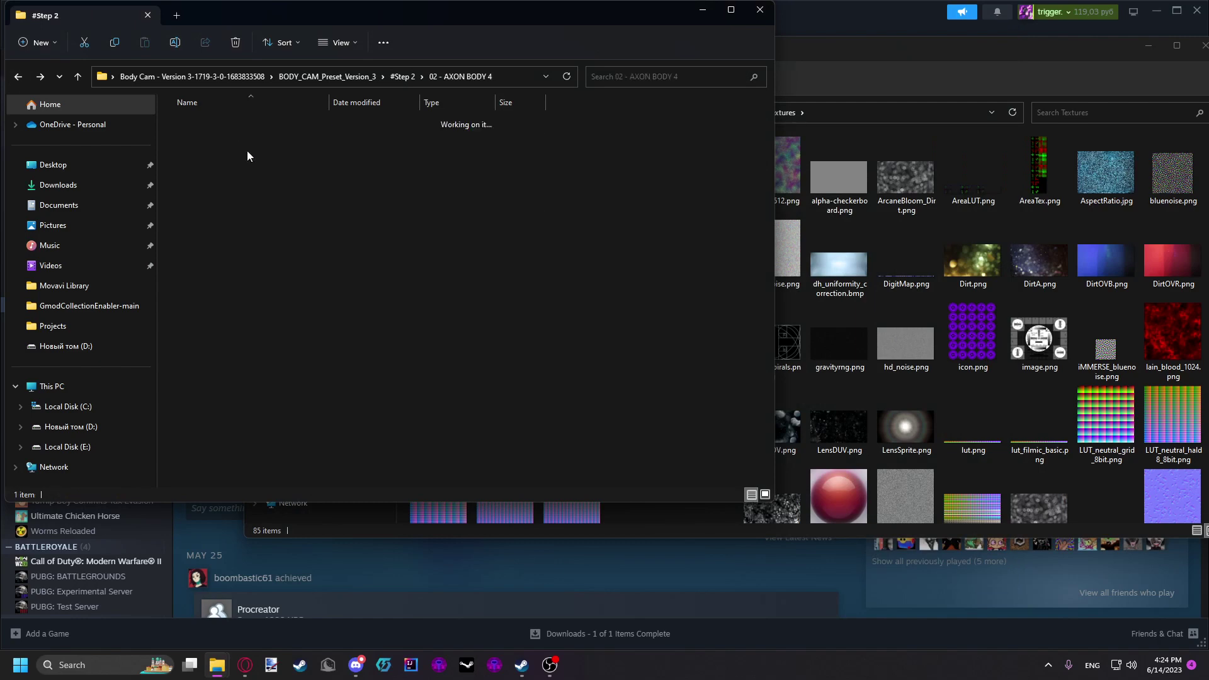
{"action": "double_click", "coordinate": [219, 144]}
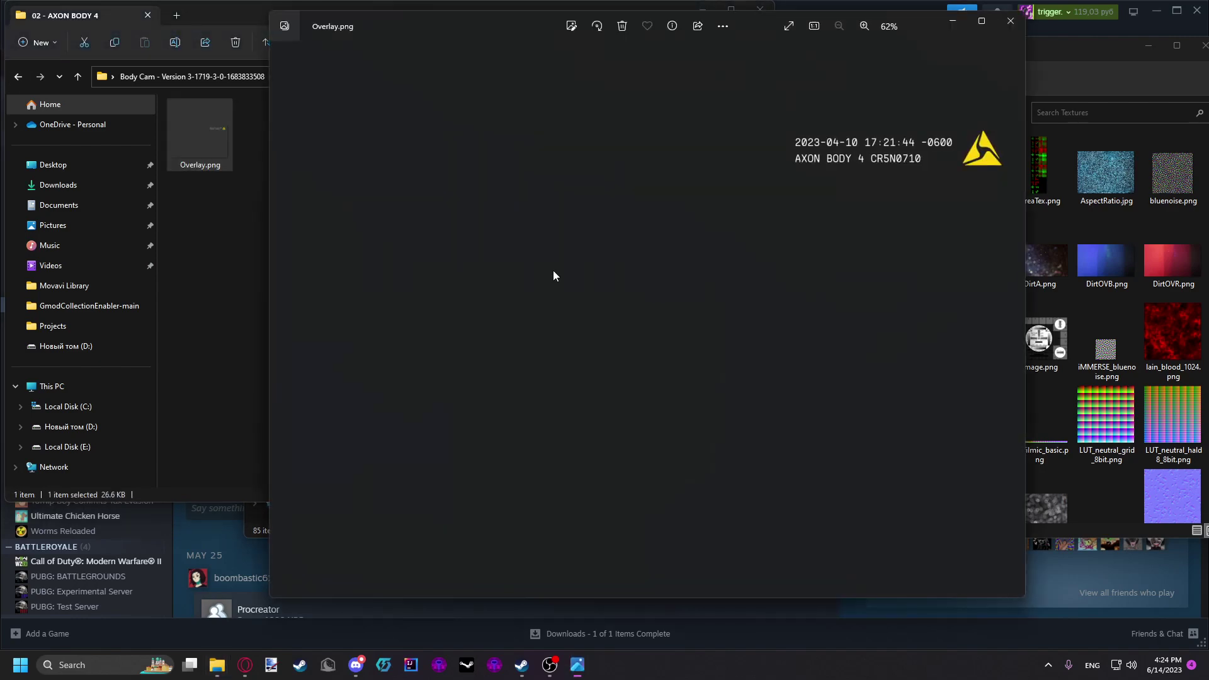
{"action": "left_click", "coordinate": [1015, 24]}
{"action": "left_click", "coordinate": [18, 76]}
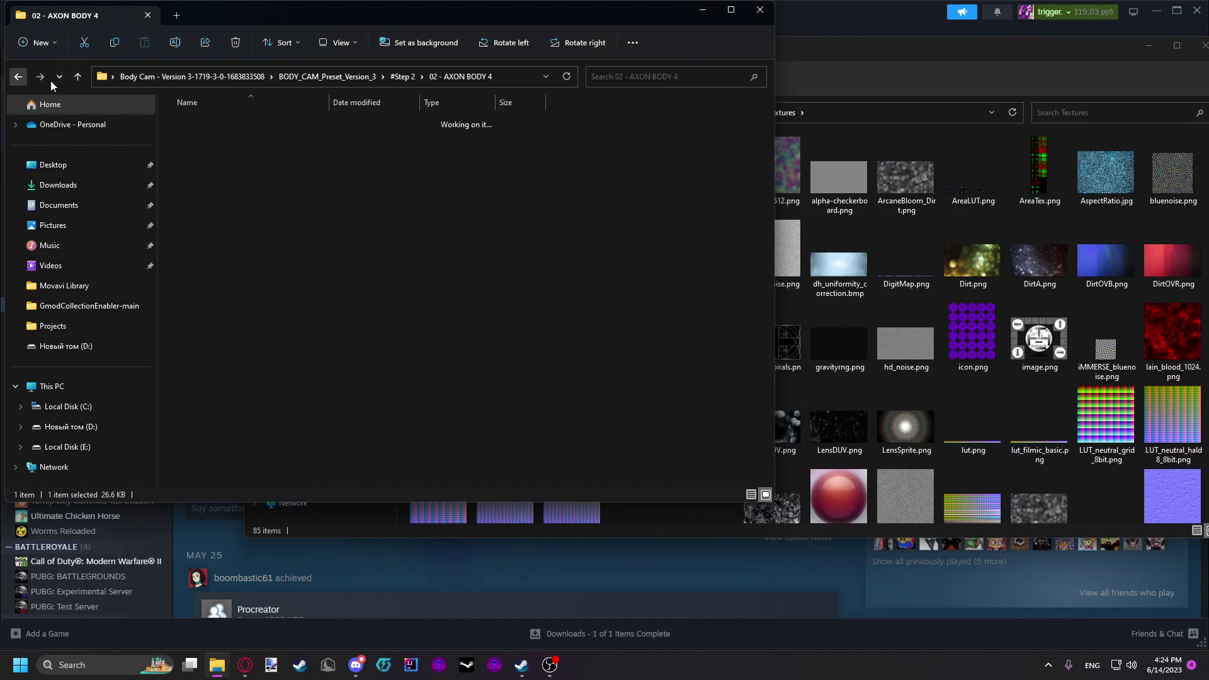
{"action": "double_click", "coordinate": [241, 261]}
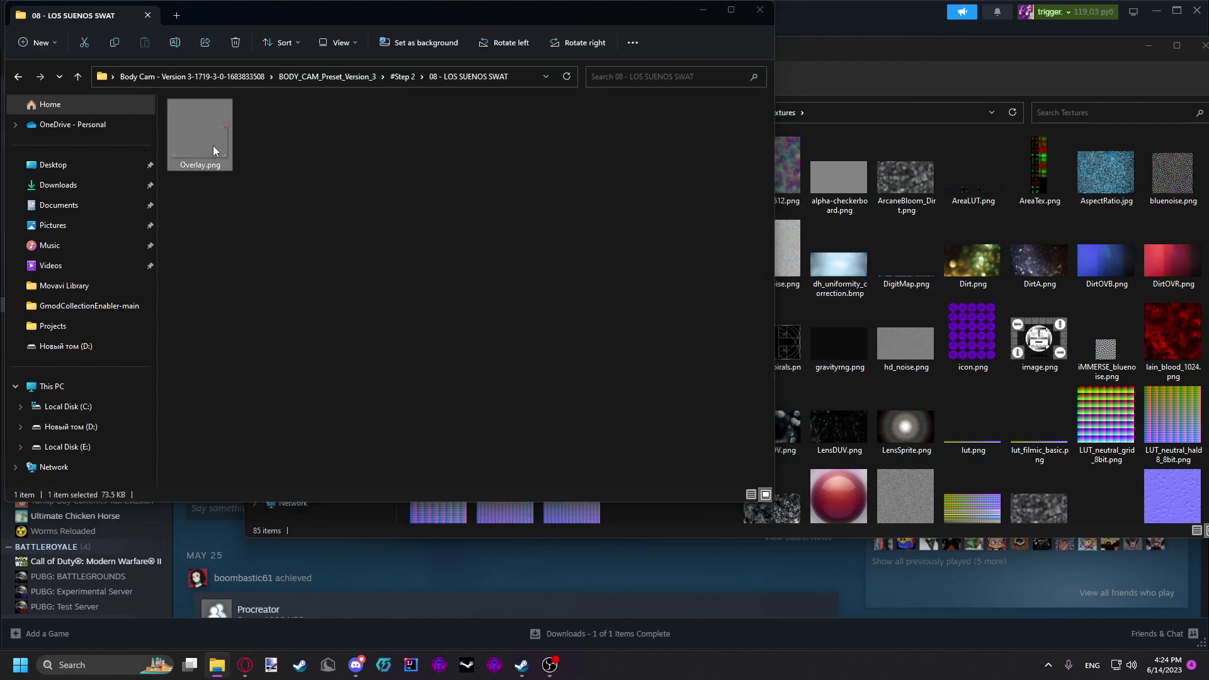
{"action": "double_click", "coordinate": [213, 150]}
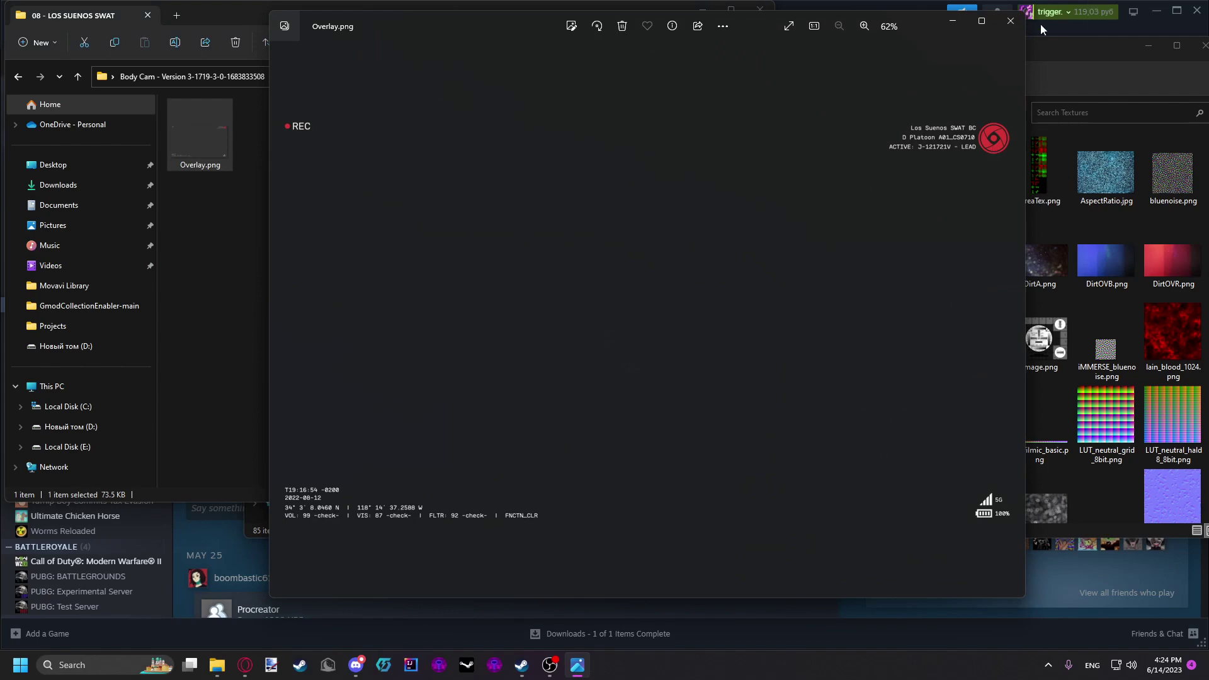
{"action": "left_click", "coordinate": [1008, 24]}
{"action": "left_click", "coordinate": [18, 76]}
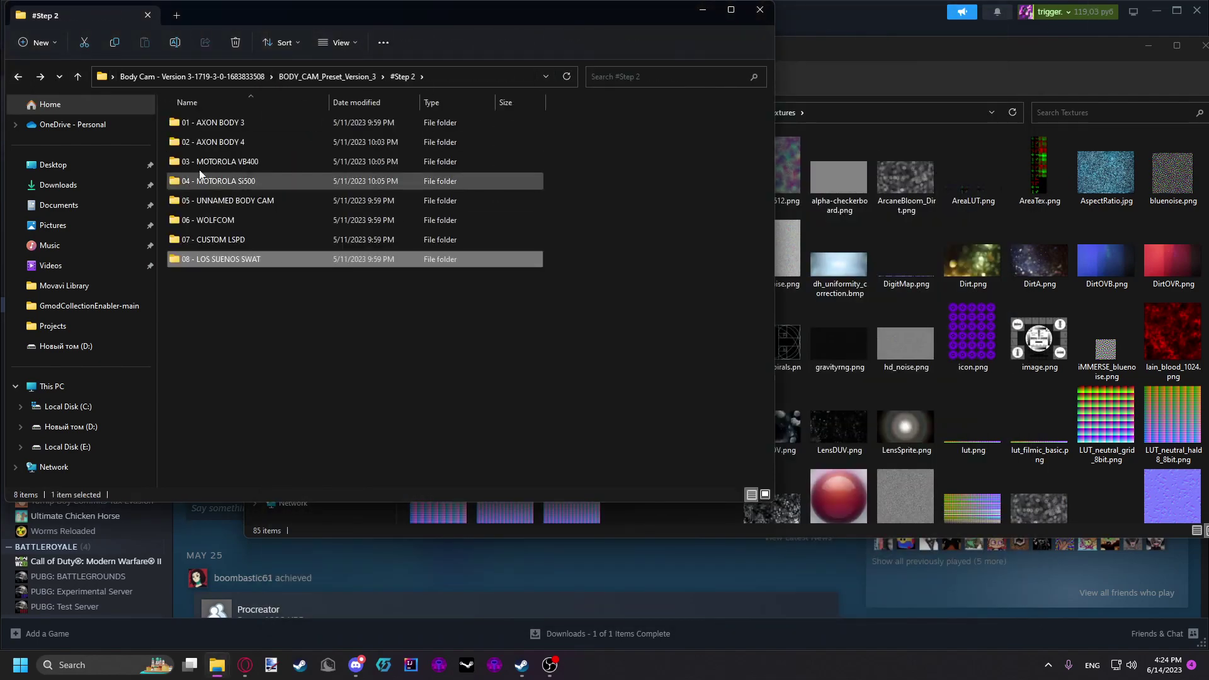
Open the 08 - LOS SUENOS SWAT folder beside the Textures folder and minimize both windows.
{"action": "left_click", "coordinate": [917, 54]}
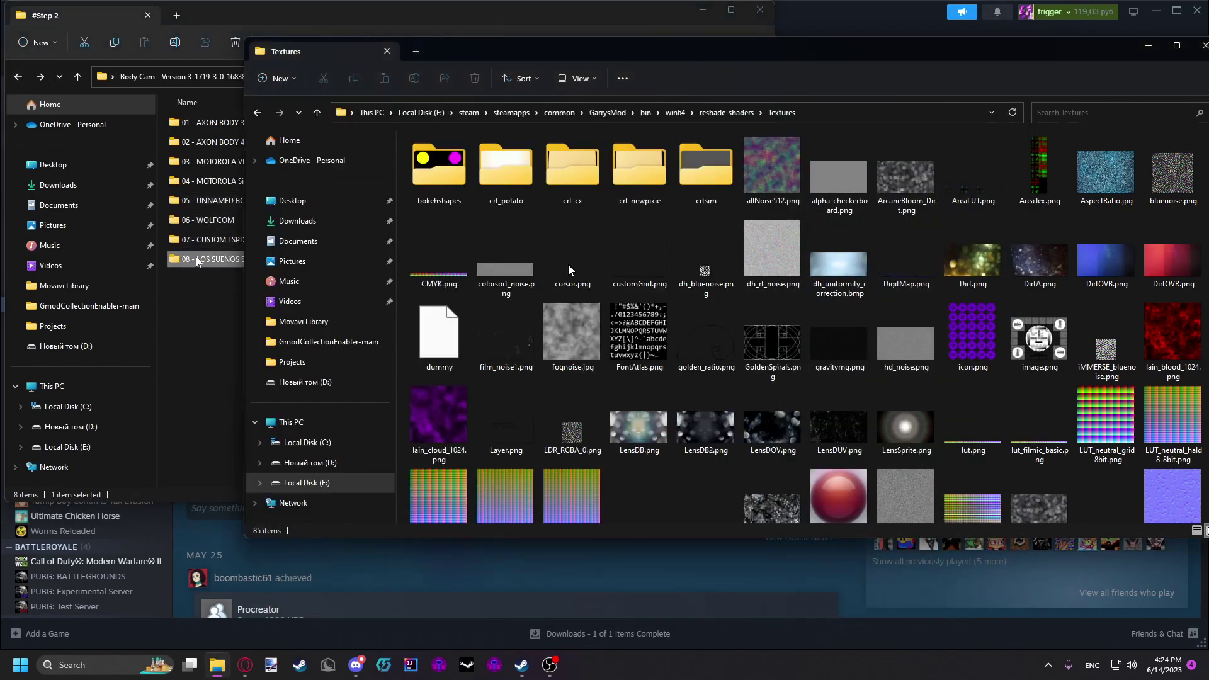
{"action": "double_click", "coordinate": [197, 260]}
{"action": "mouse_move", "coordinate": [196, 140]}
{"action": "left_mouse_down"}
{"action": "mouse_move", "coordinate": [824, 155]}
{"action": "mouse_move", "coordinate": [750, 123]}
{"action": "mouse_move", "coordinate": [215, 153]}
{"action": "left_mouse_up"}
{"action": "left_click", "coordinate": [885, 46]}
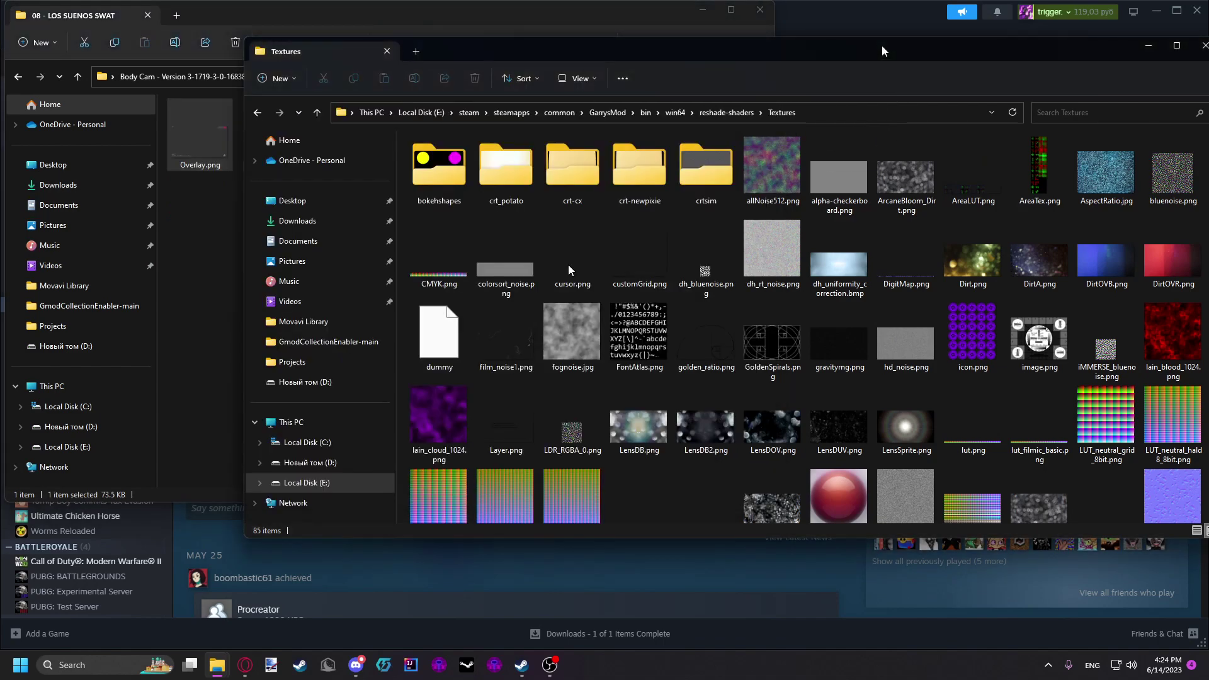
{"action": "left_click_drag", "start_coordinate": [881, 45], "coordinate": [653, 87]}
{"action": "left_click", "coordinate": [933, 84]}
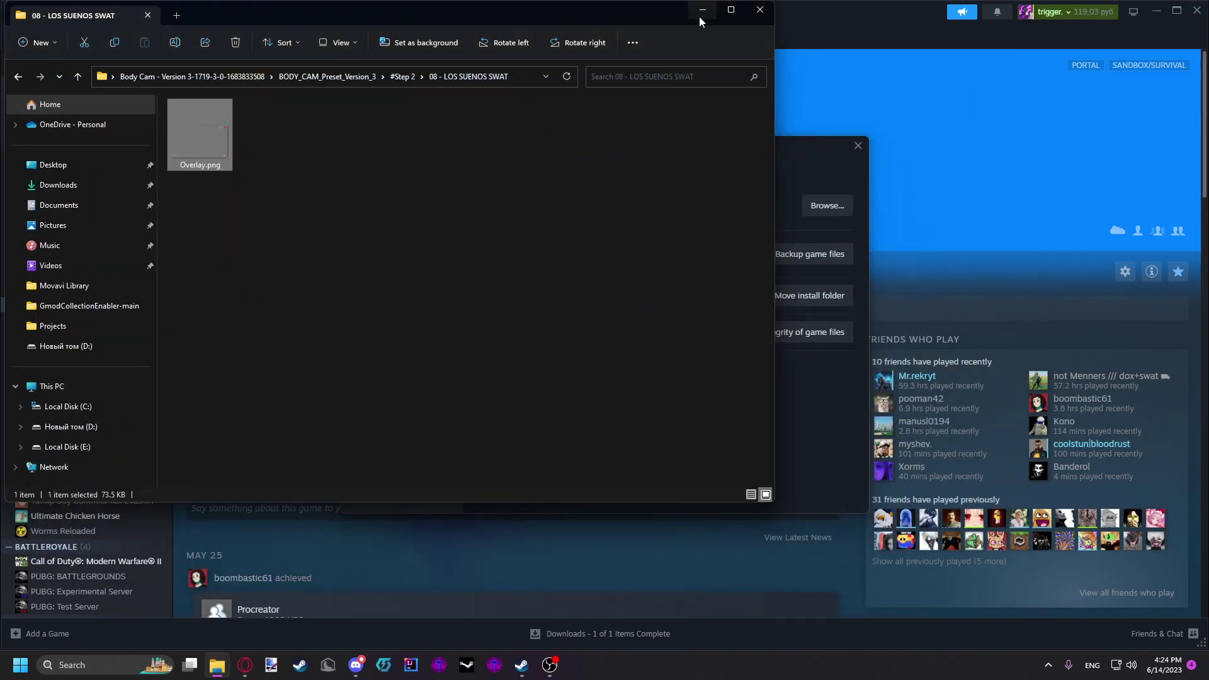
{"action": "left_click", "coordinate": [702, 10]}
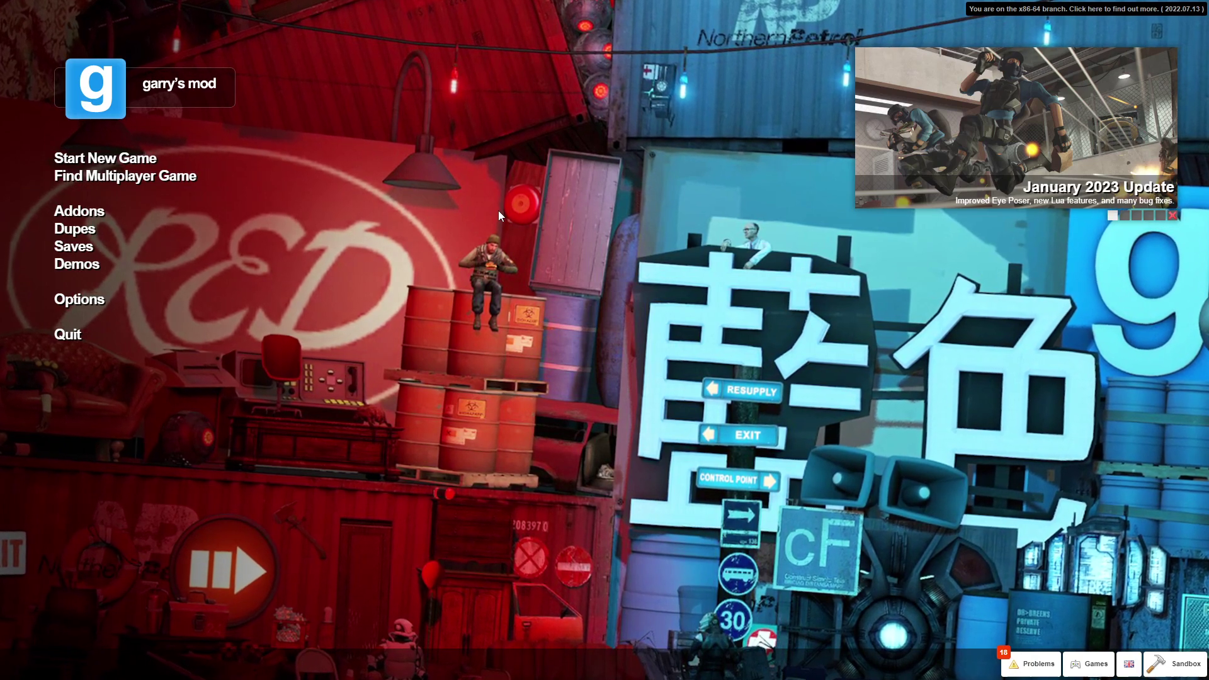
Open and widen the ReShade overlay in Garry's Mod, and load the BODY_CAM_V3_002.ini preset from the win64 folder.
{"action": "key", "text": "Home"}
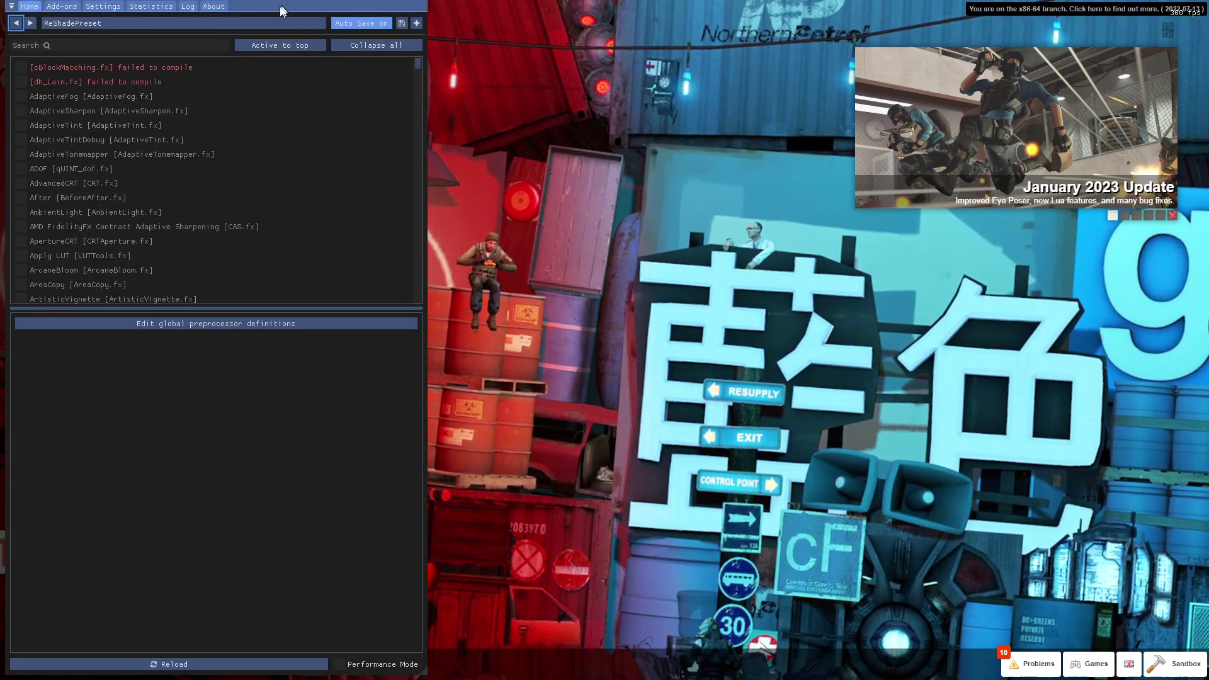
{"action": "left_click_drag", "start_coordinate": [287, 9], "coordinate": [285, 21]}
{"action": "left_click_drag", "start_coordinate": [1155, 13], "coordinate": [1087, 14]}
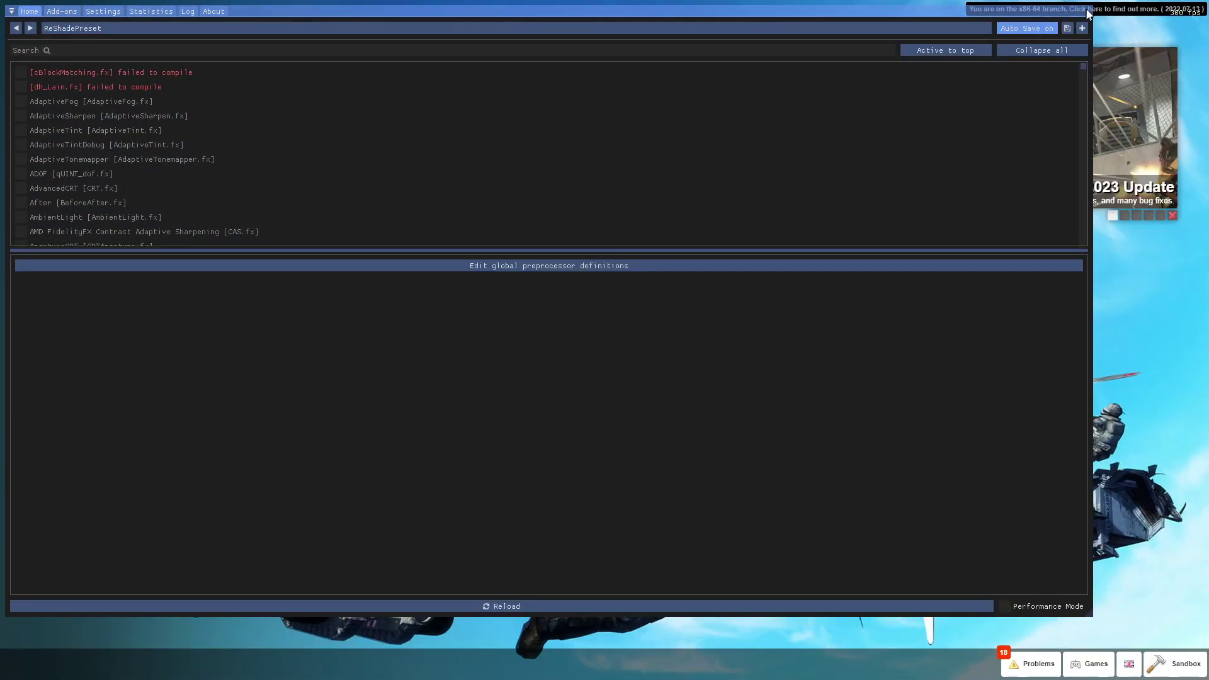
{"action": "left_click", "coordinate": [88, 27]}
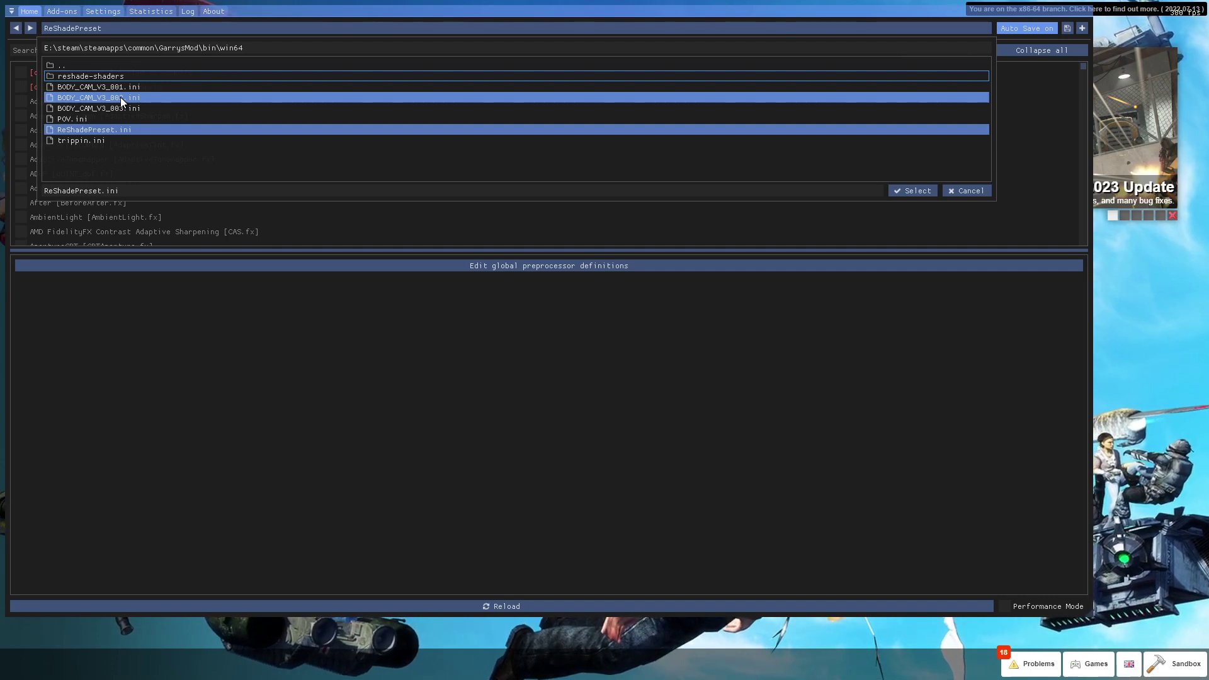
{"action": "left_click", "coordinate": [119, 97]}
{"action": "left_click", "coordinate": [917, 190]}
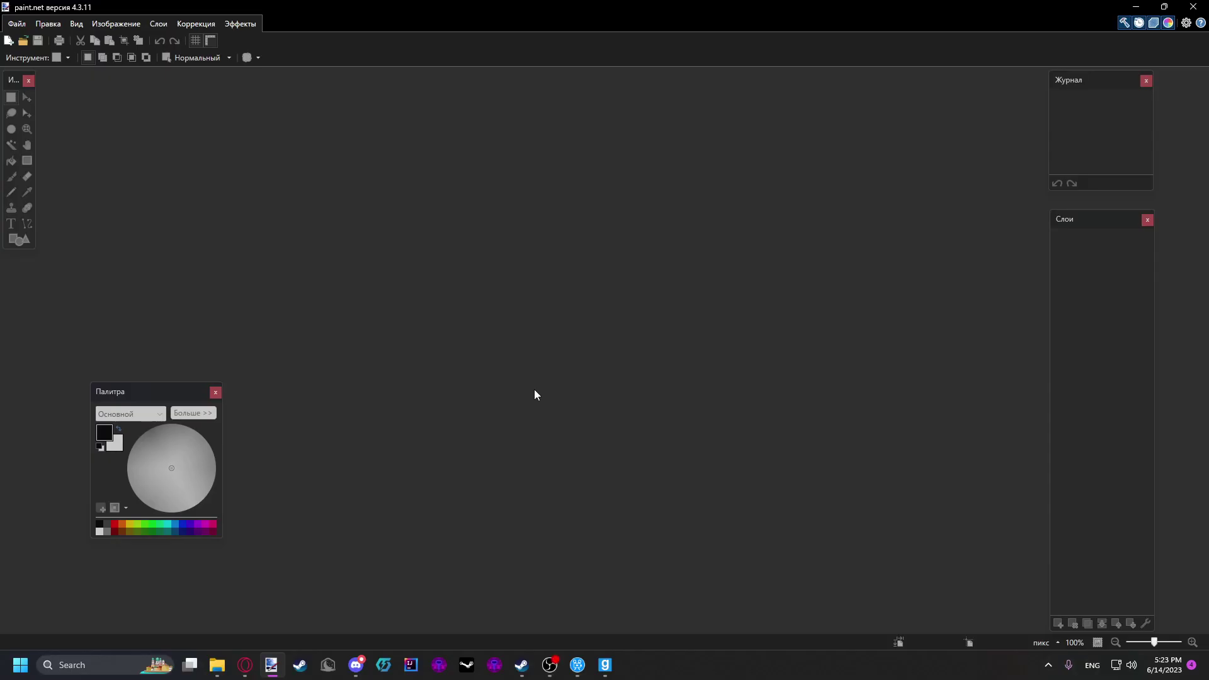
Open Overlay.png from the 08 - LOS SUENOS SWAT folder in paint.net.
{"action": "left_click", "coordinate": [213, 675]}
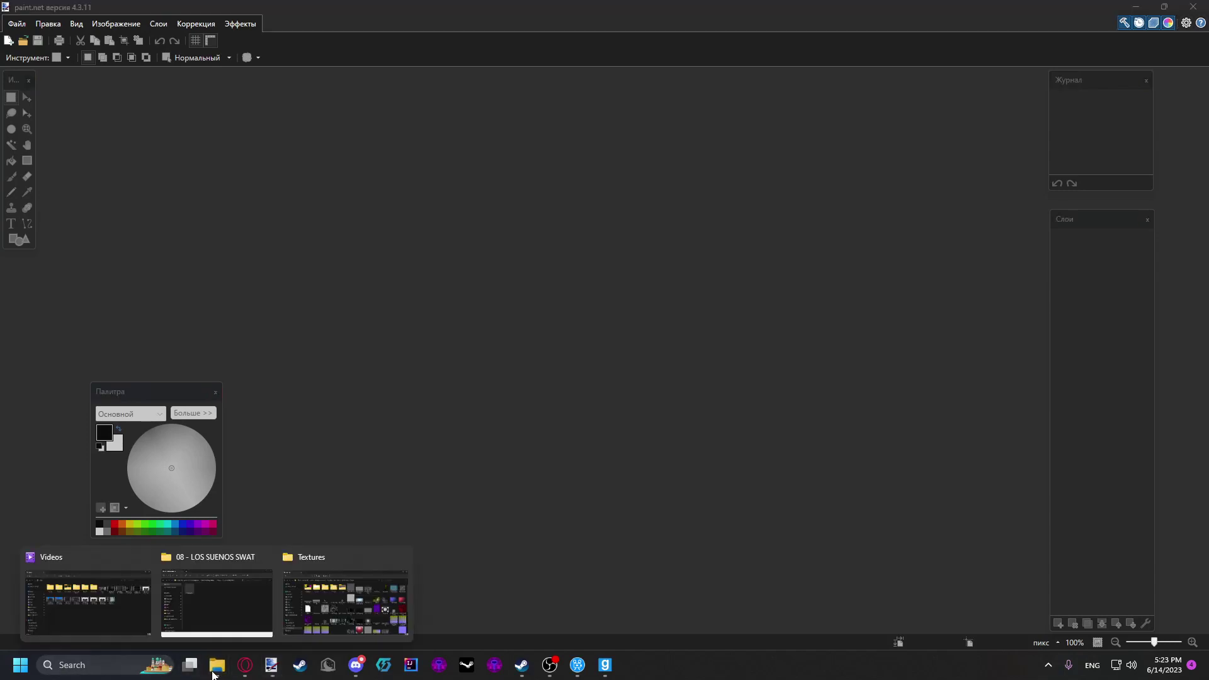
{"action": "left_click", "coordinate": [219, 612]}
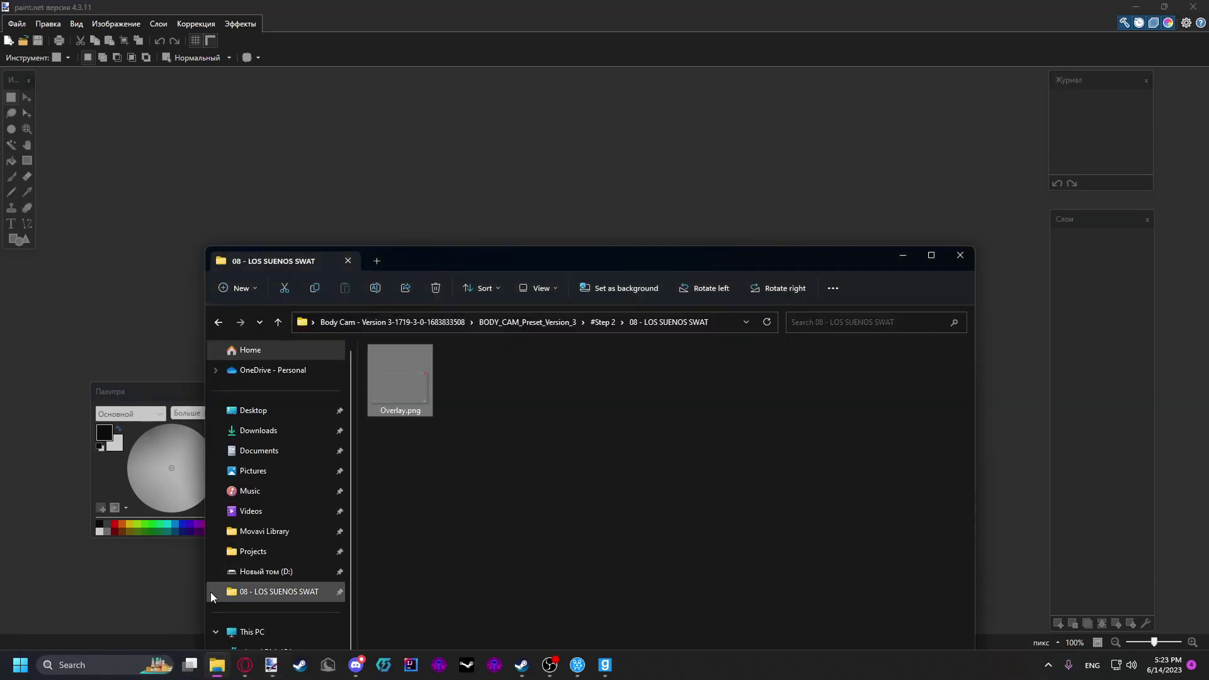
{"action": "double_click", "coordinate": [414, 386]}
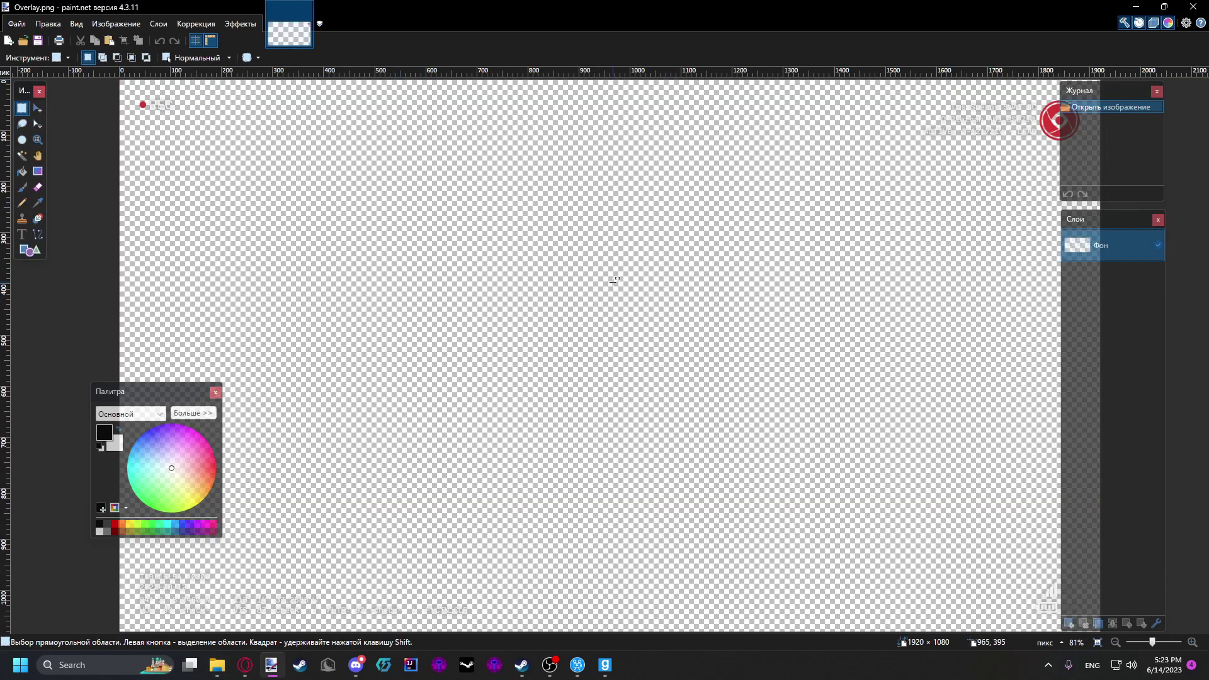
Shift the hue of the whole overlay image to -75 and save Overlay.png with the default save settings.
{"action": "left_click", "coordinate": [195, 23]}
{"action": "left_click", "coordinate": [195, 23]}
{"action": "left_click", "coordinate": [195, 24]}
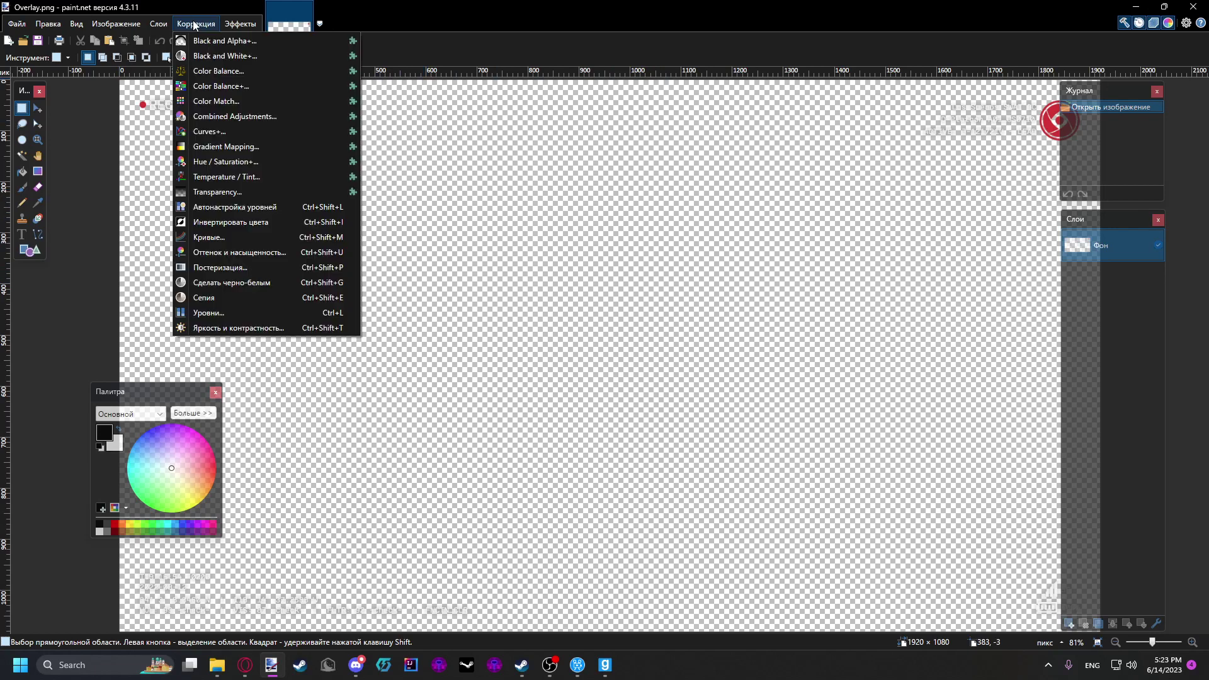
{"action": "left_click", "coordinate": [265, 252]}
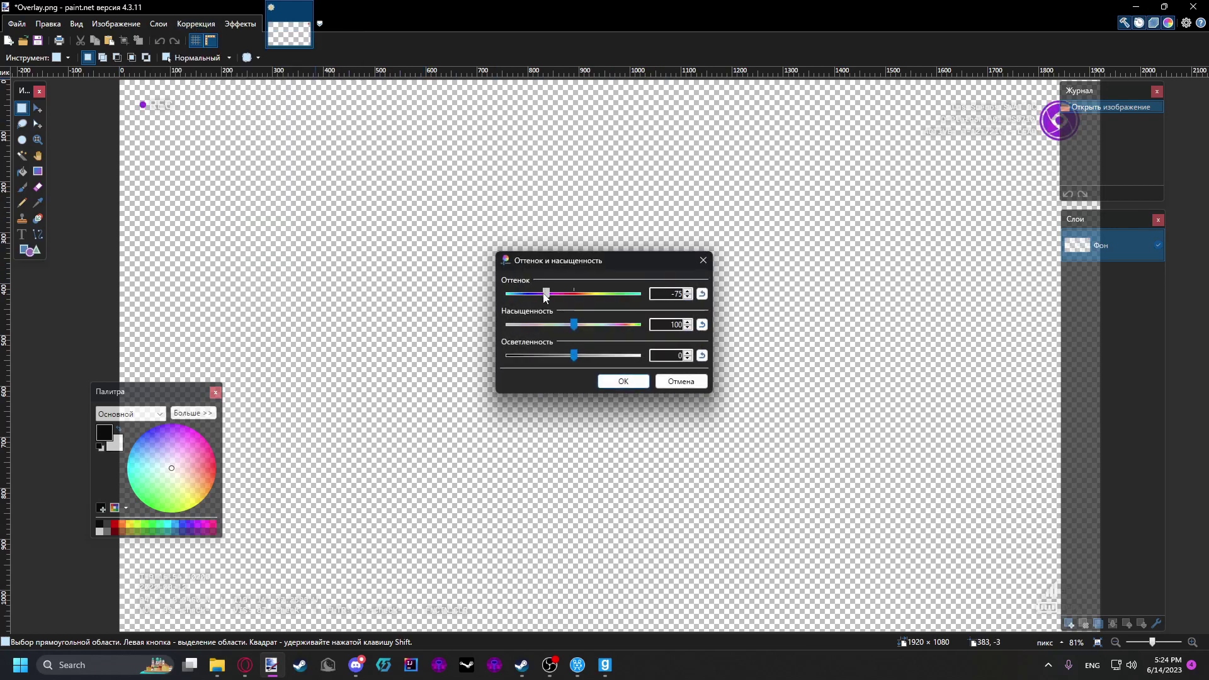
{"action": "left_click", "coordinate": [604, 382]}
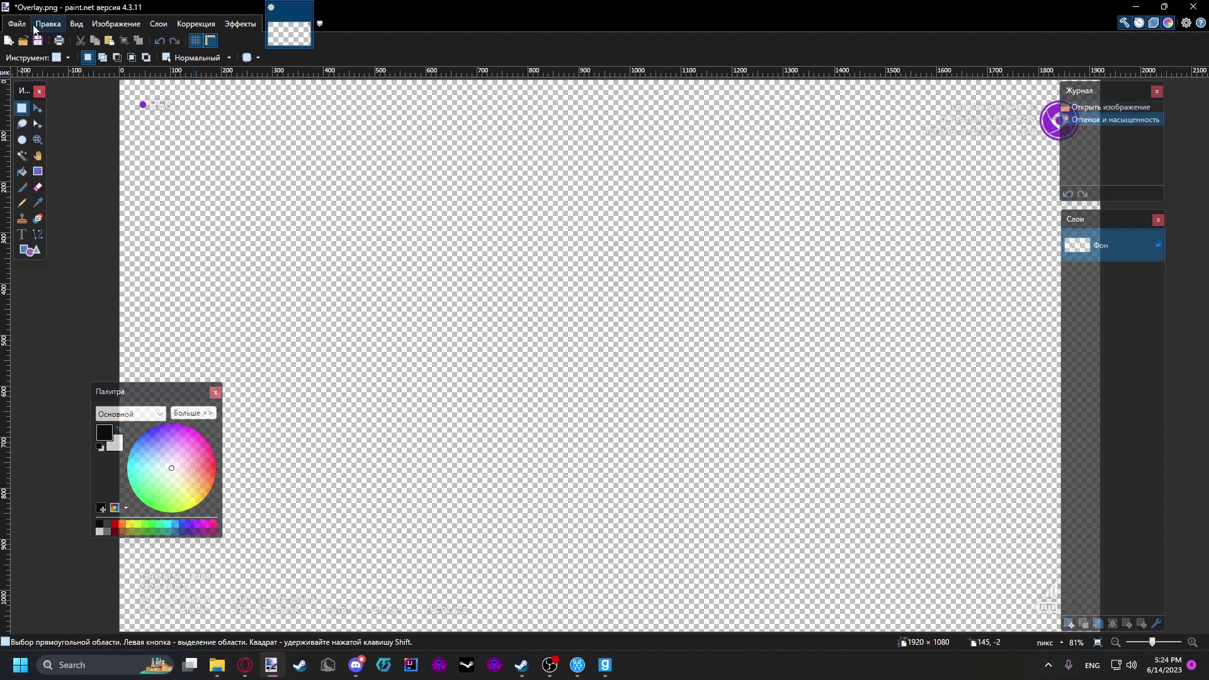
{"action": "key", "text": "ctrl+s"}
{"action": "key", "text": "Return"}
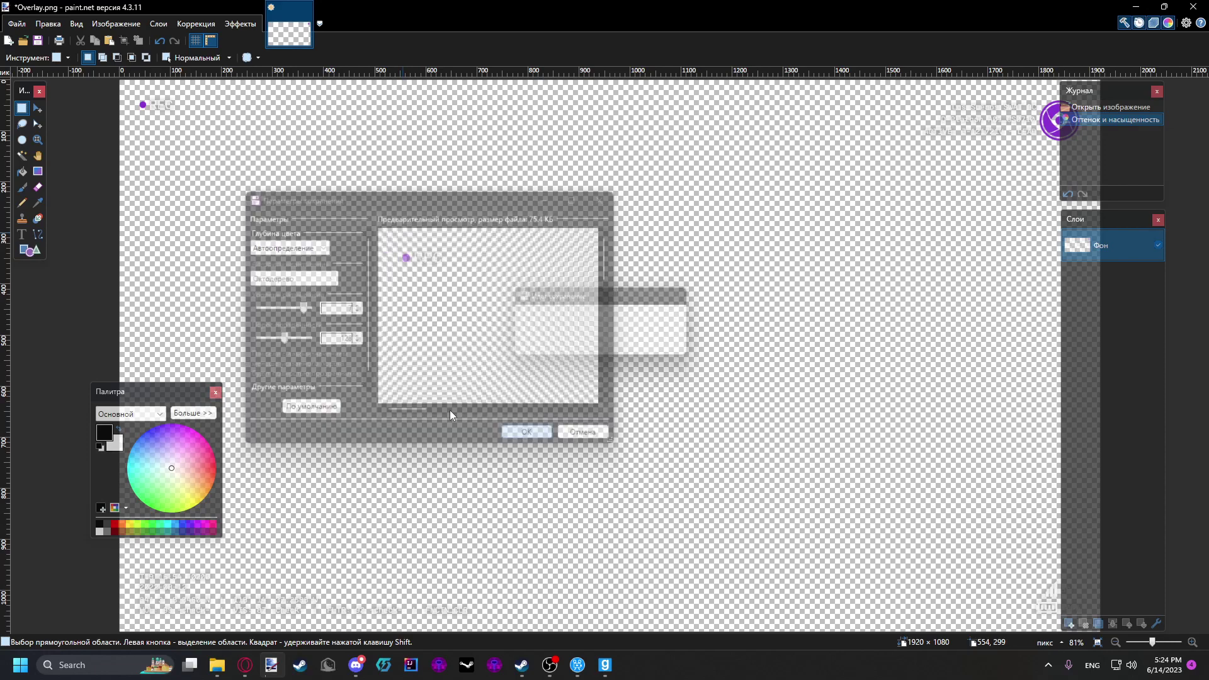
Bring up the 08 - LOS SUENOS SWAT and Textures folders in File Explorer and arrange the two windows side by side.
{"action": "left_click", "coordinate": [220, 668]}
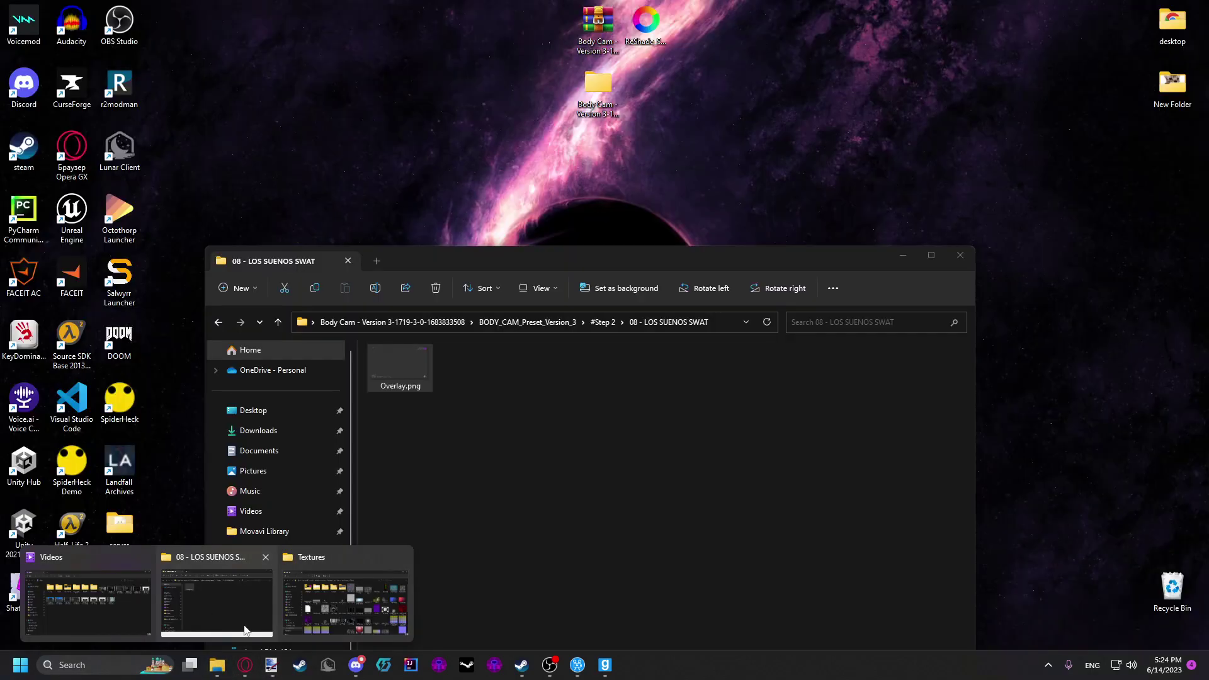
{"action": "left_click", "coordinate": [188, 607]}
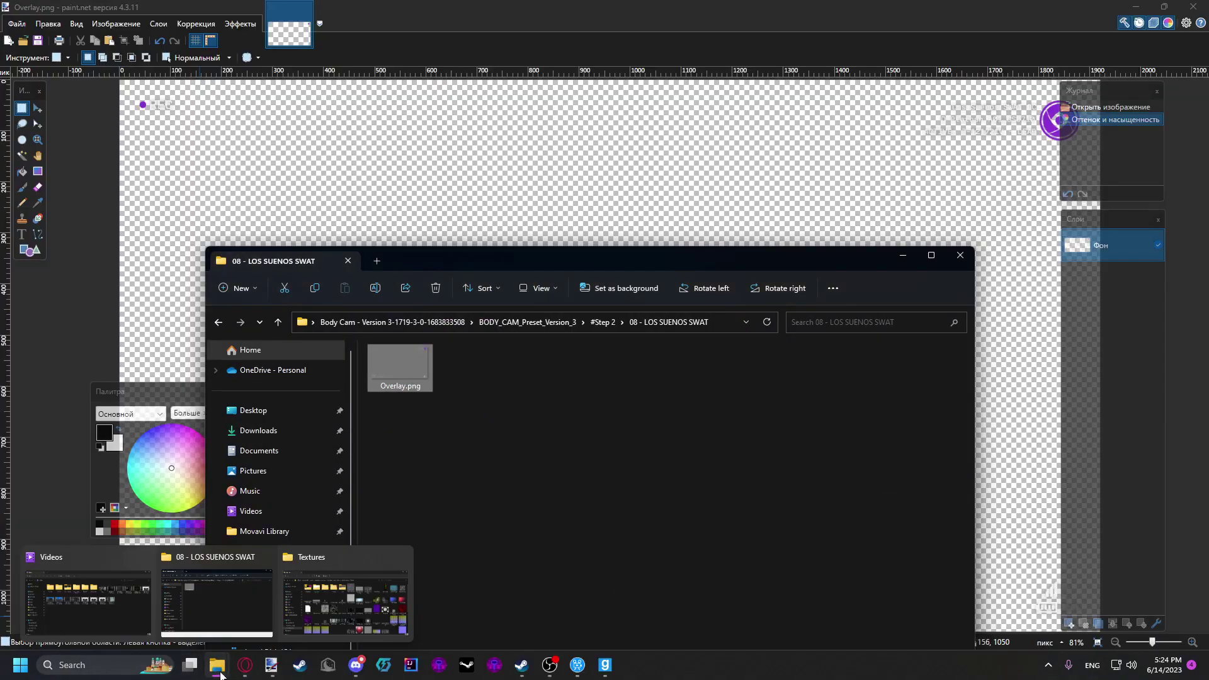
{"action": "left_click", "coordinate": [351, 599]}
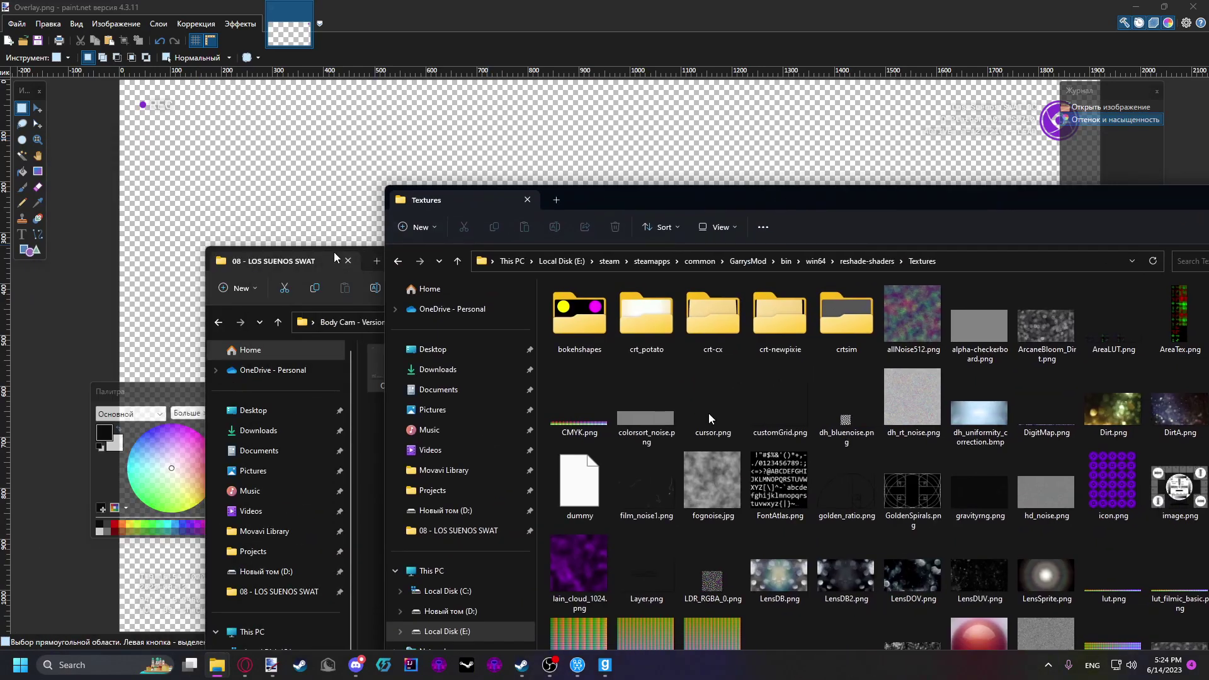
{"action": "left_click", "coordinate": [335, 256]}
{"action": "left_click_drag", "start_coordinate": [492, 261], "coordinate": [636, 228]}
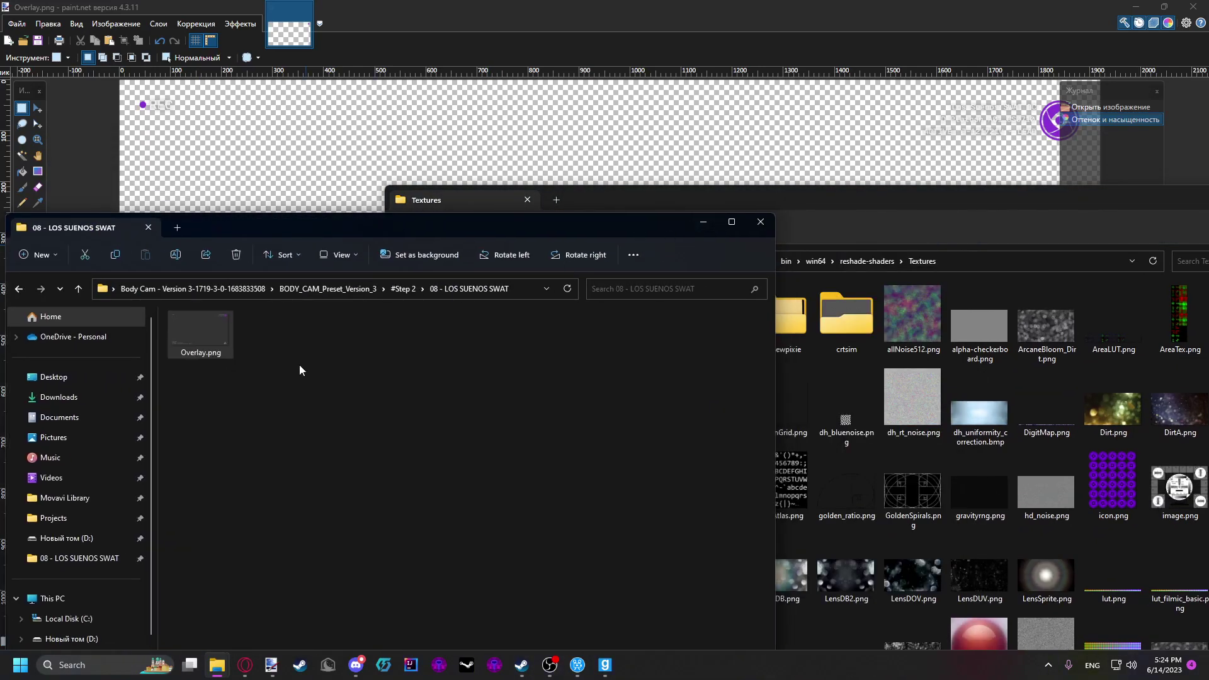
Rename Overlay.png in the 08 - LOS SUENOS SWAT folder to Overlay1.png.
{"action": "right_click", "coordinate": [211, 324]}
{"action": "left_click", "coordinate": [229, 353]}
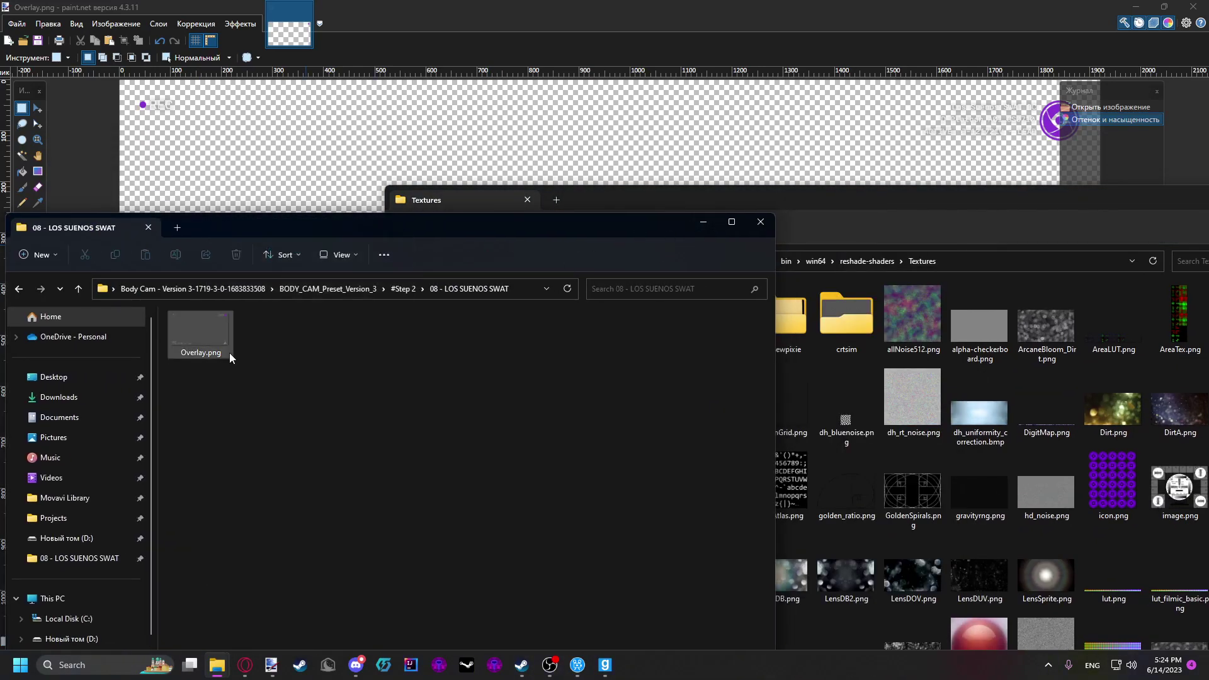
{"action": "left_click", "coordinate": [209, 342]}
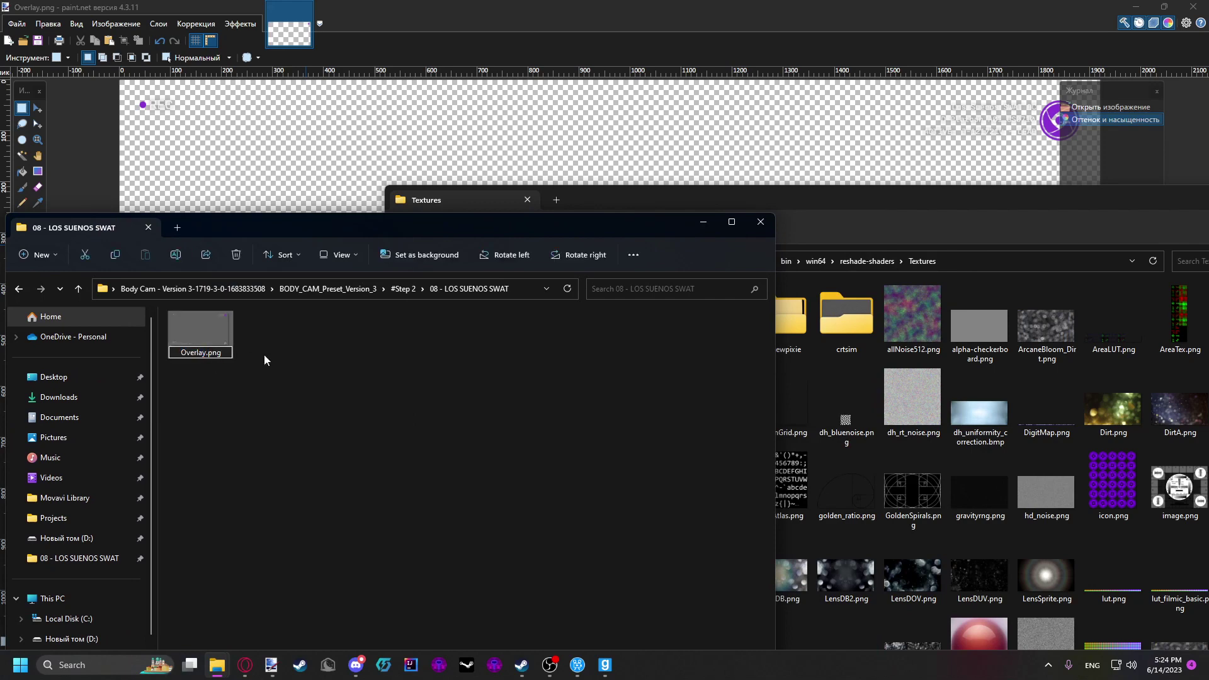
{"action": "type", "text": "1"}
{"action": "left_click", "coordinate": [330, 344]}
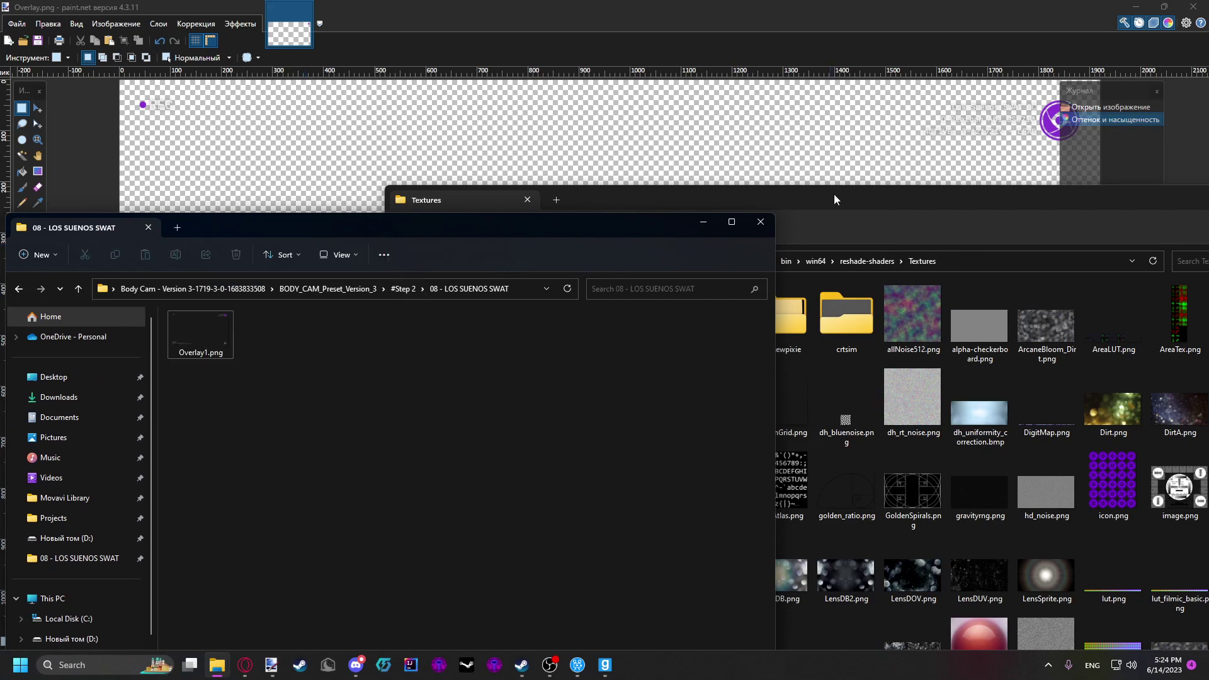
Copy Overlay1.png into the Textures folder, replacing the existing file of the same name.
{"action": "left_click_drag", "start_coordinate": [225, 324], "coordinate": [931, 264]}
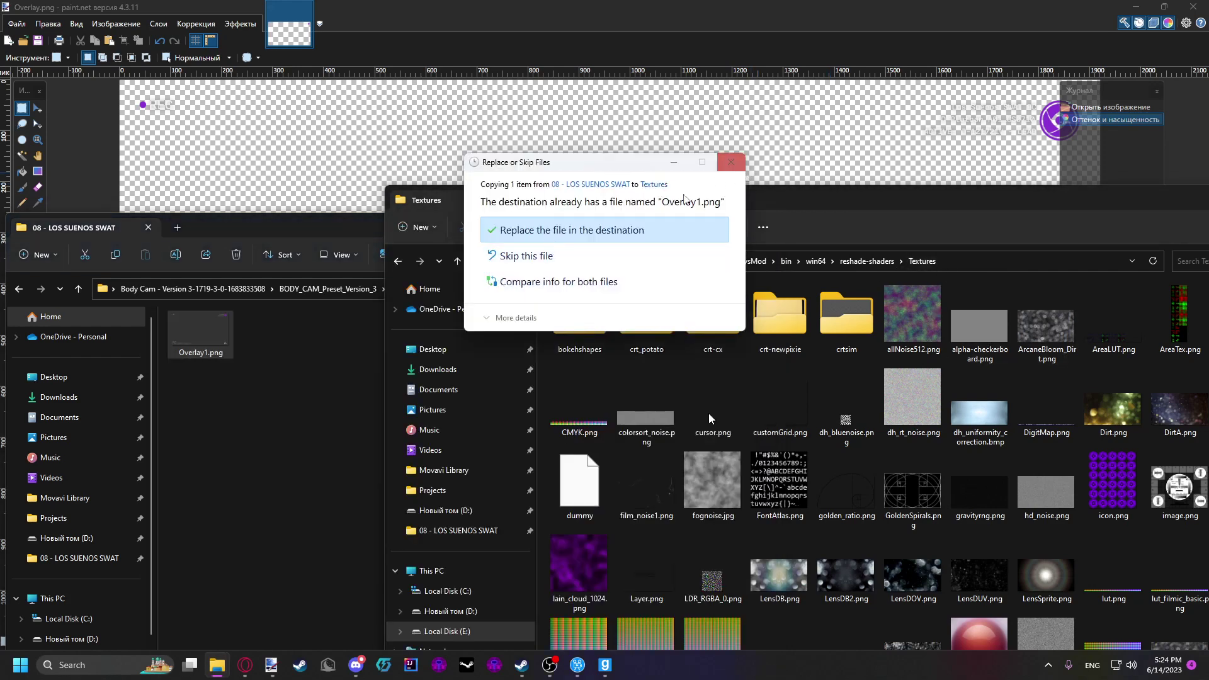
{"action": "left_click", "coordinate": [627, 229]}
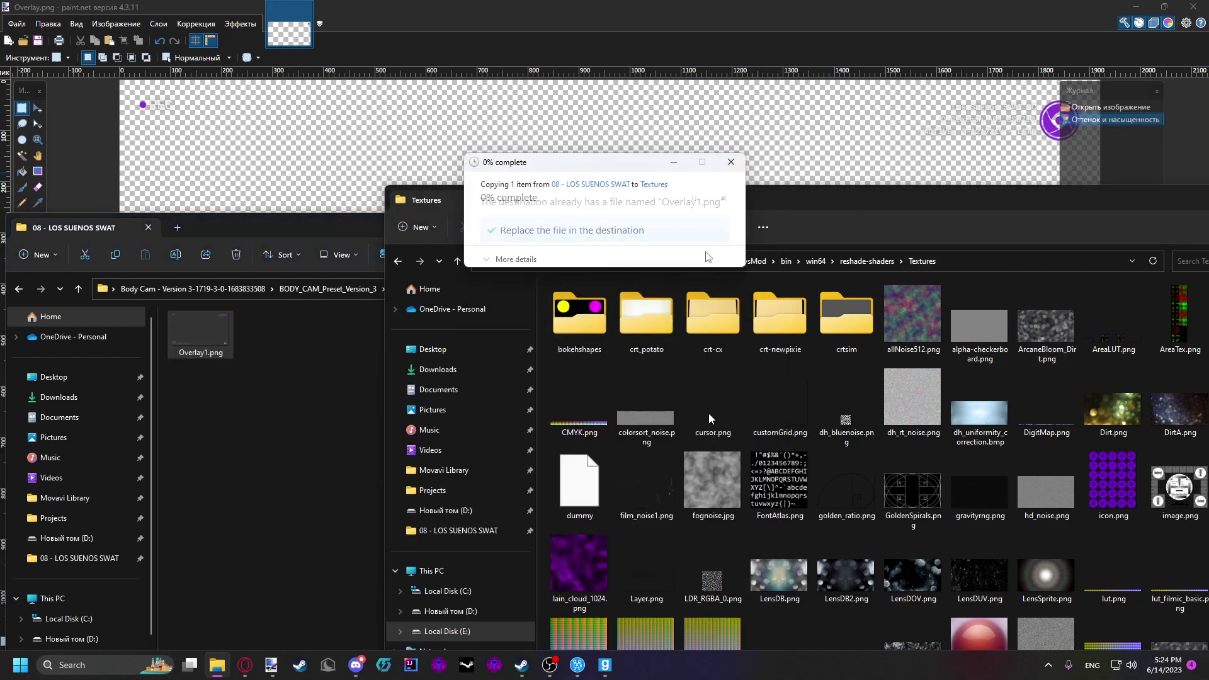
{"action": "scroll", "coordinate": [709, 413], "scroll_direction": "down", "scroll_amount": 3}
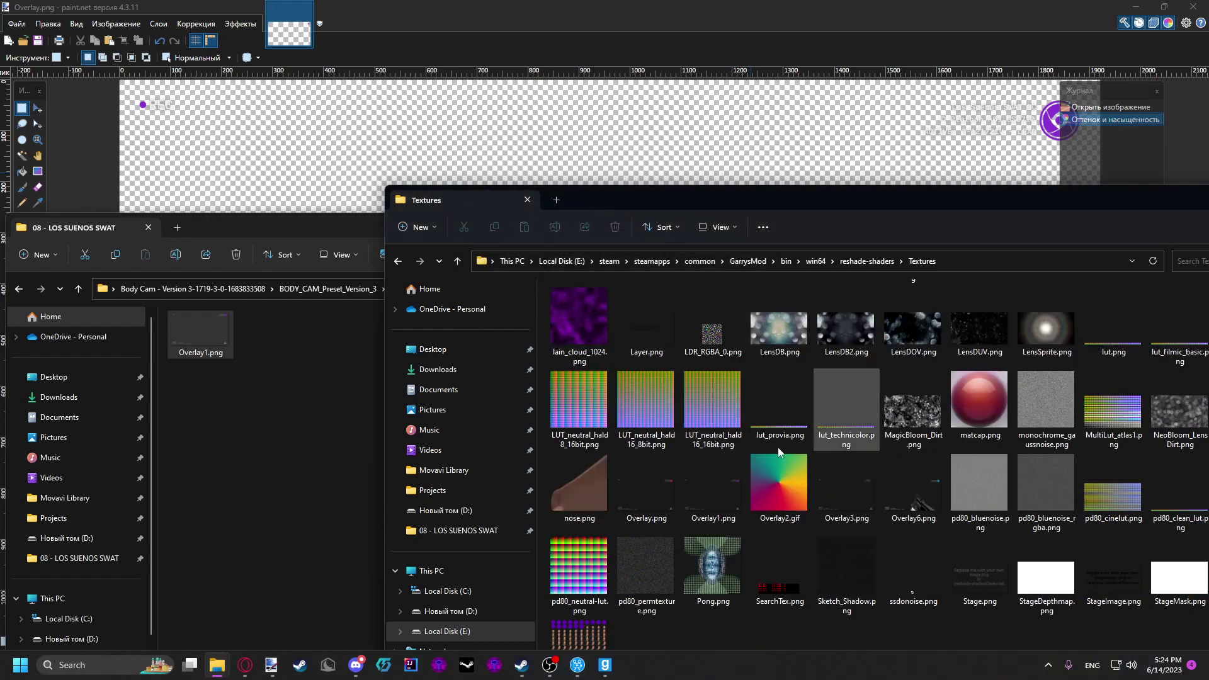
{"action": "scroll", "coordinate": [699, 410], "scroll_direction": "up", "scroll_amount": 3}
Switch to Garry's Mod and set Overlay.fx's OVERLAY_FILENAME to "Overlay1.png" in ReShade.
{"action": "left_click", "coordinate": [585, 665]}
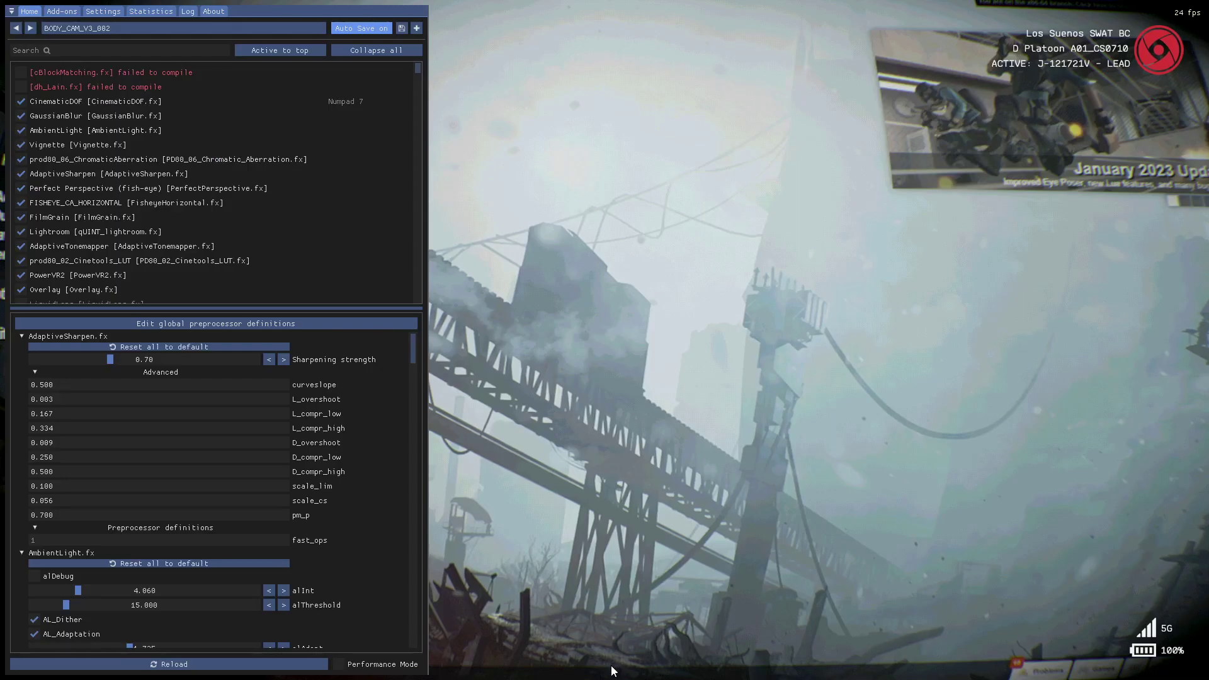
{"action": "scroll", "coordinate": [145, 189], "scroll_direction": "down", "scroll_amount": 1}
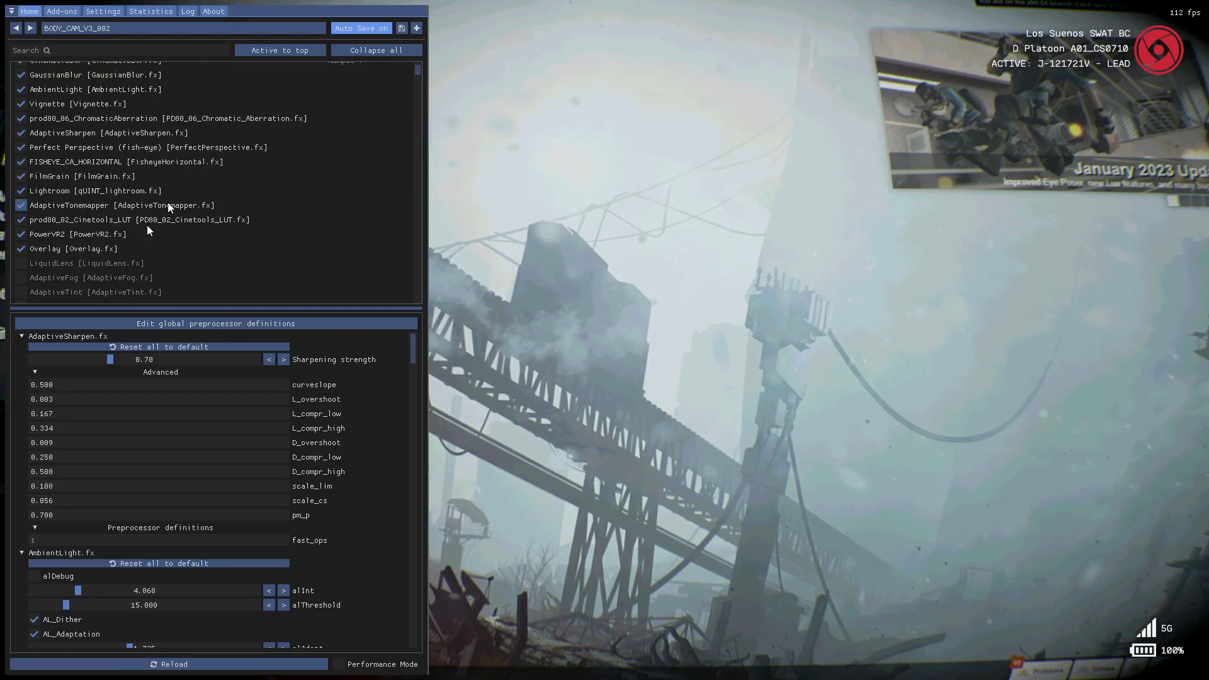
{"action": "scroll", "coordinate": [158, 453], "scroll_direction": "down", "scroll_amount": 15}
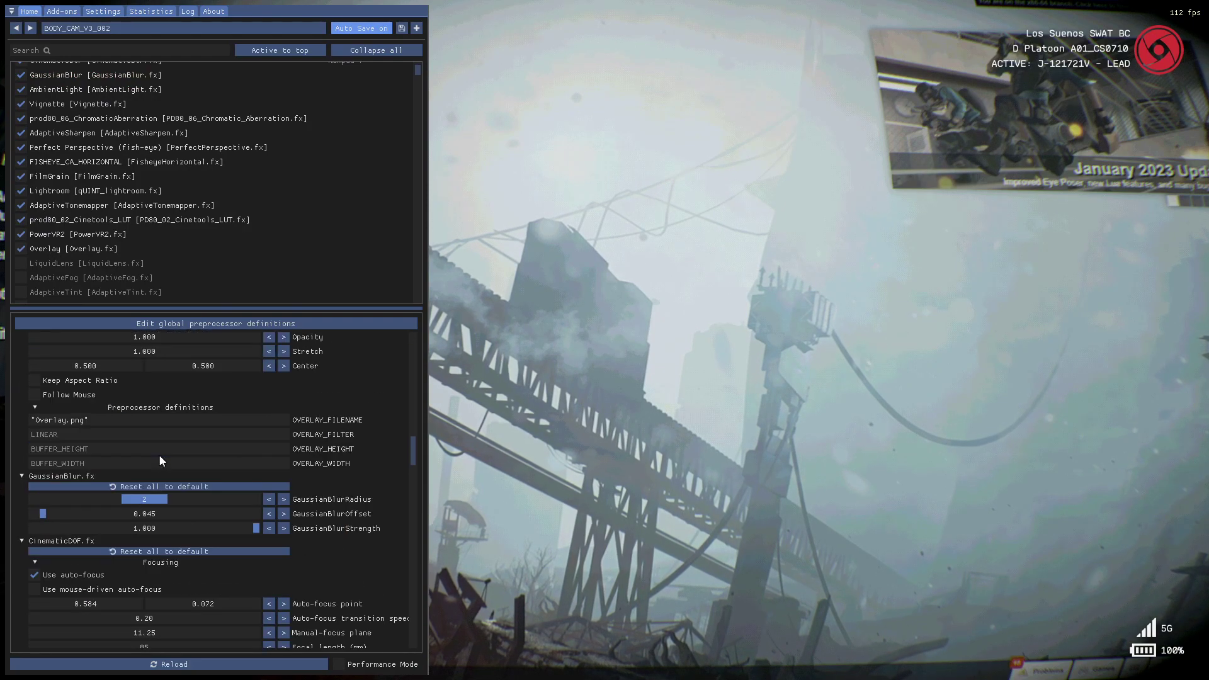
{"action": "scroll", "coordinate": [145, 486], "scroll_direction": "down", "scroll_amount": 10}
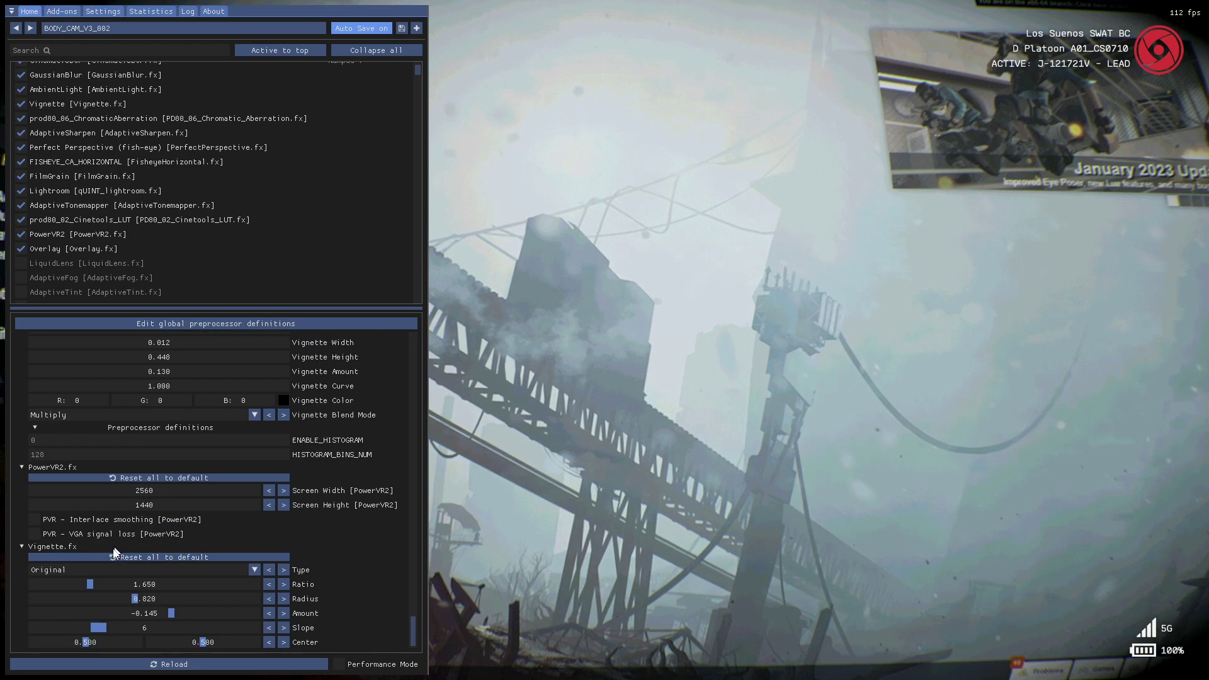
{"action": "left_click", "coordinate": [26, 248]}
{"action": "left_click", "coordinate": [25, 248]}
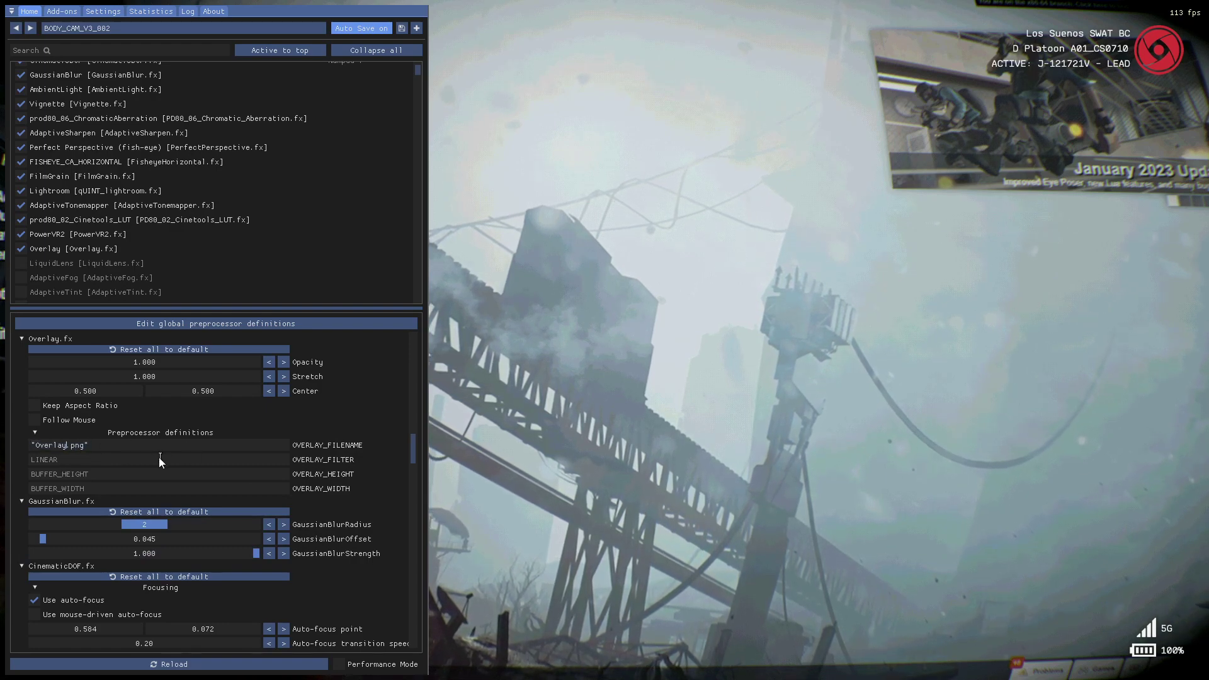
{"action": "type", "text": "1"}
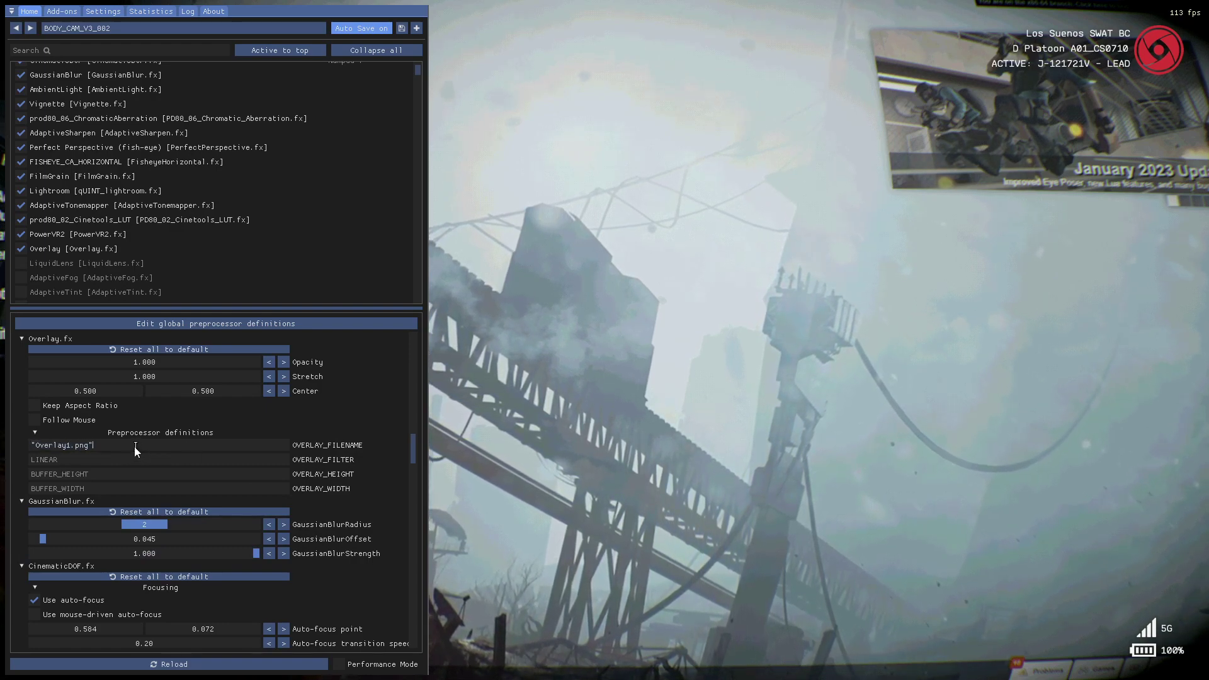
{"action": "key", "text": "Return"}
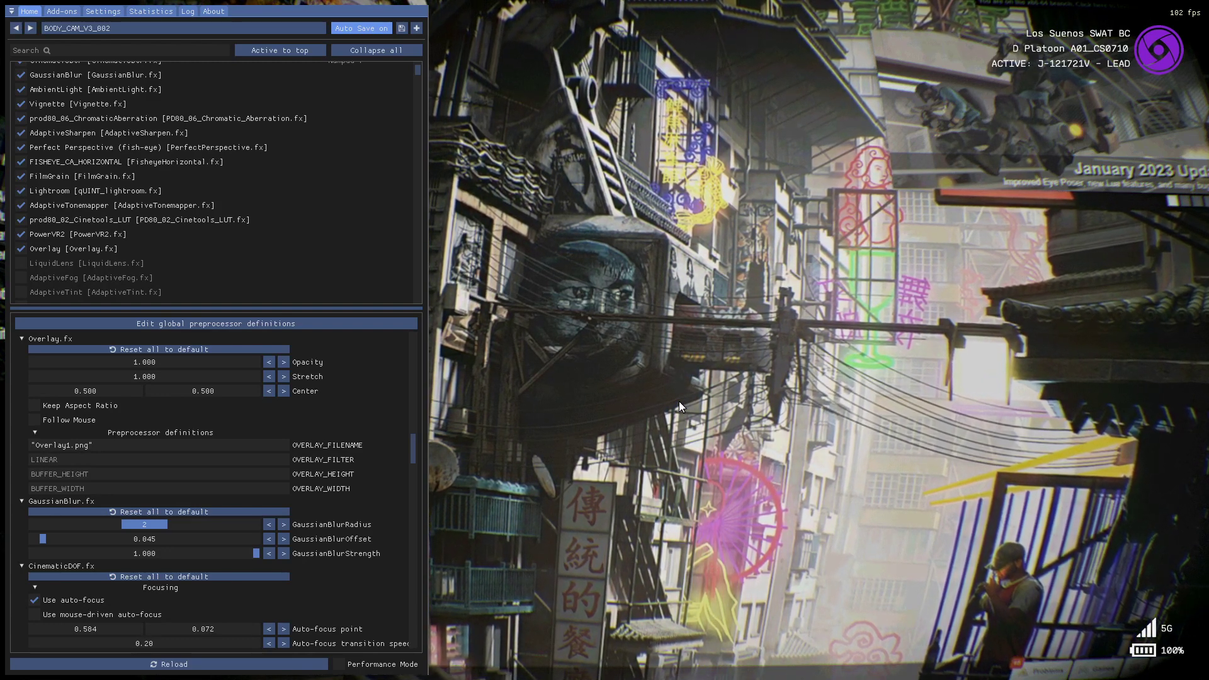
Review ReShade's general settings for the overlay key and effect toggle key, and return to the effects list.
{"action": "left_click", "coordinate": [111, 13]}
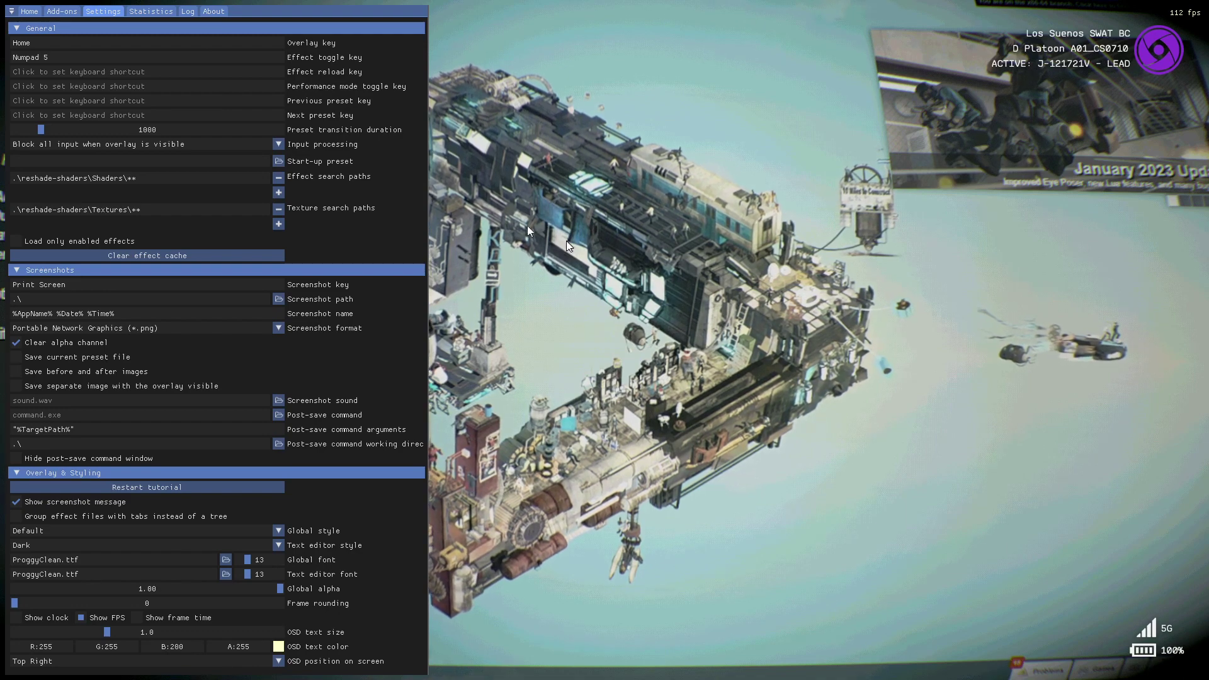
{"action": "left_click", "coordinate": [29, 12]}
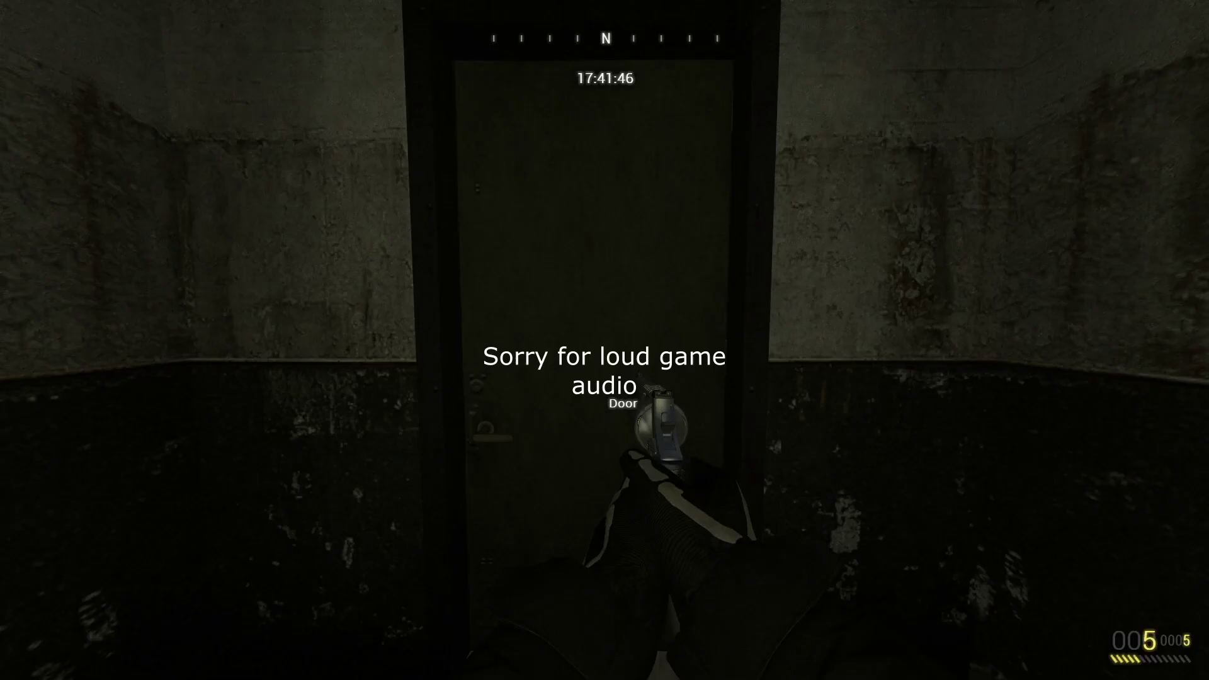
Turn off the Draw HUD option in the Garry's Mod drawing options.
{"action": "key", "text": "c"}
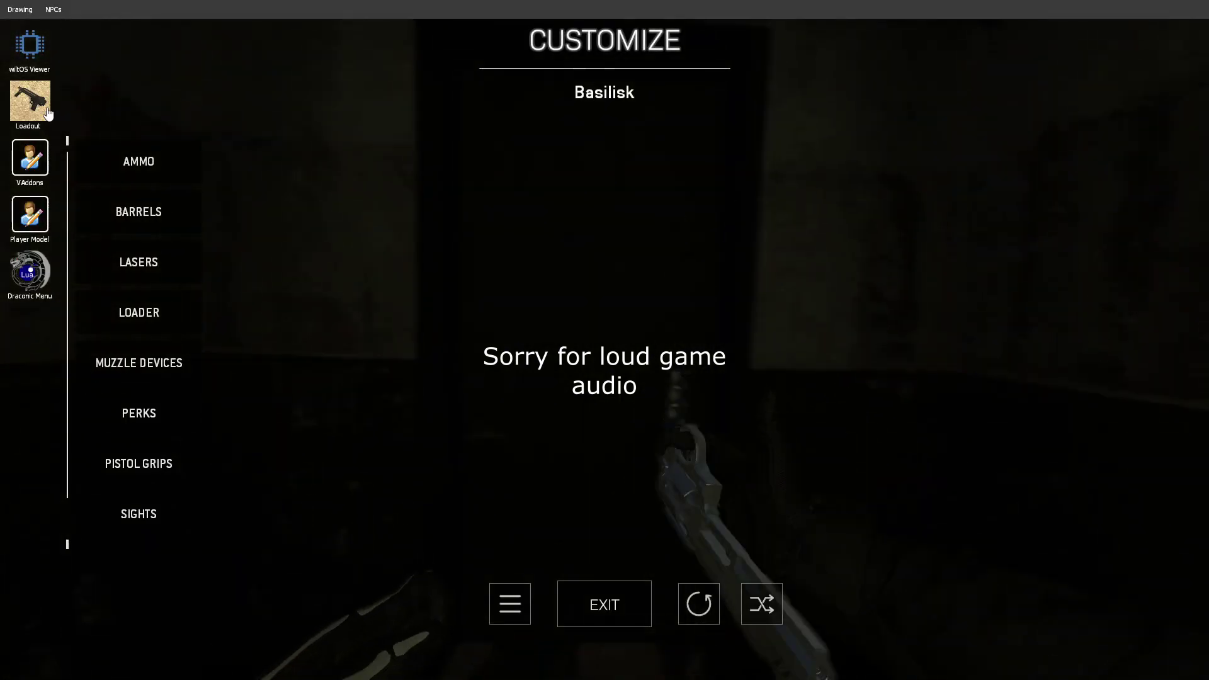
{"action": "left_click", "coordinate": [24, 13]}
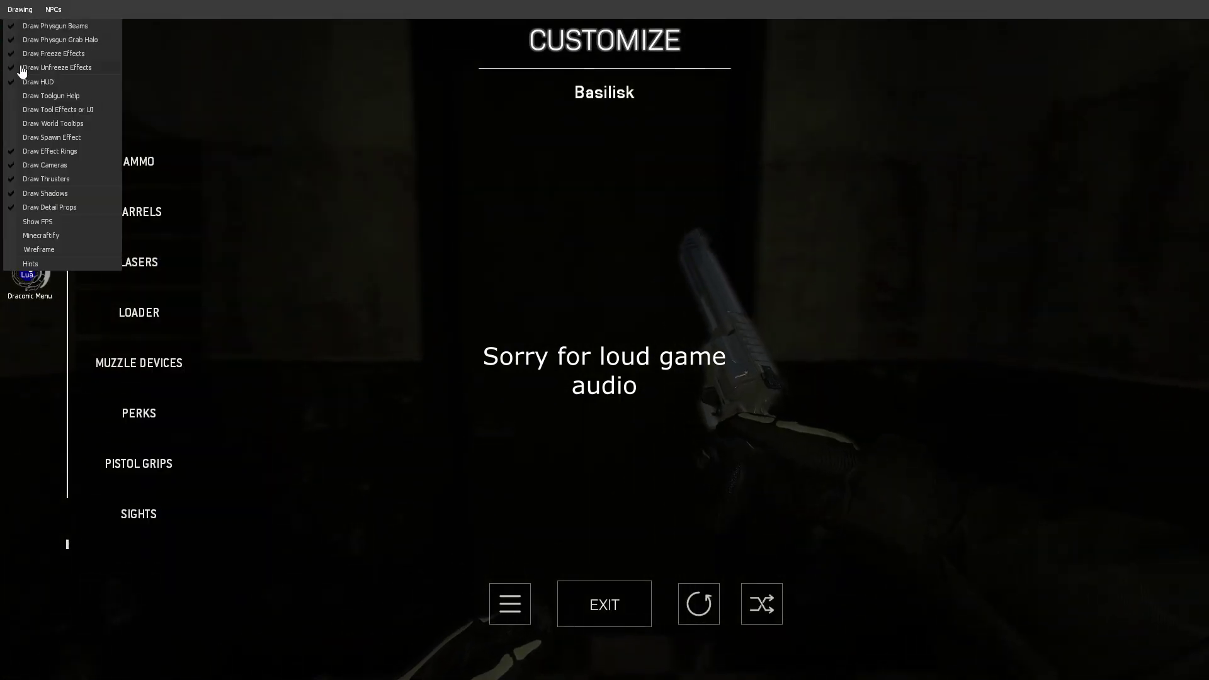
{"action": "left_click", "coordinate": [20, 87]}
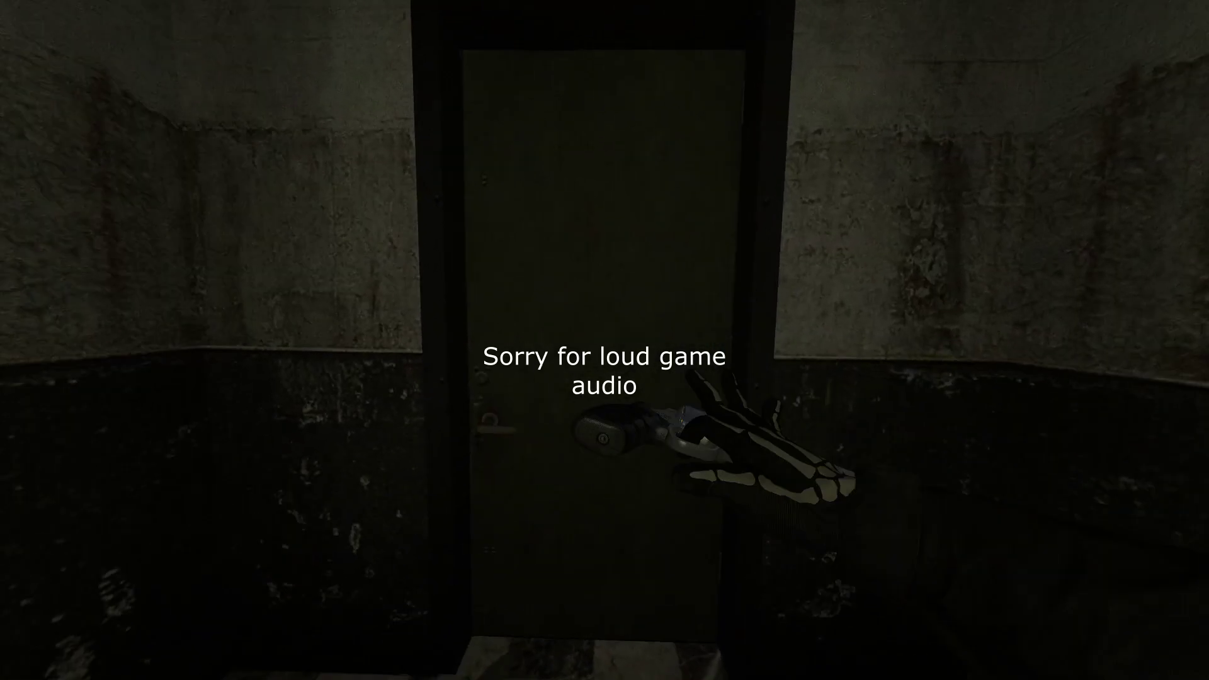
{"action": "key", "text": "w"}
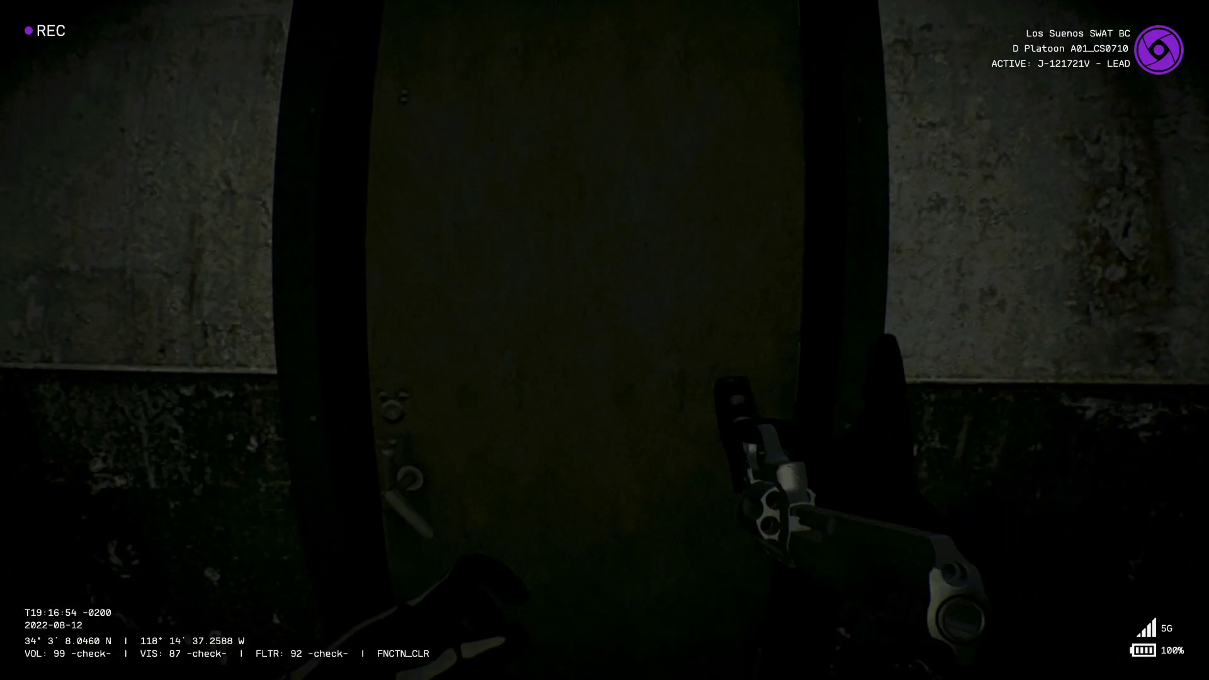
{"action": "key", "text": "f"}
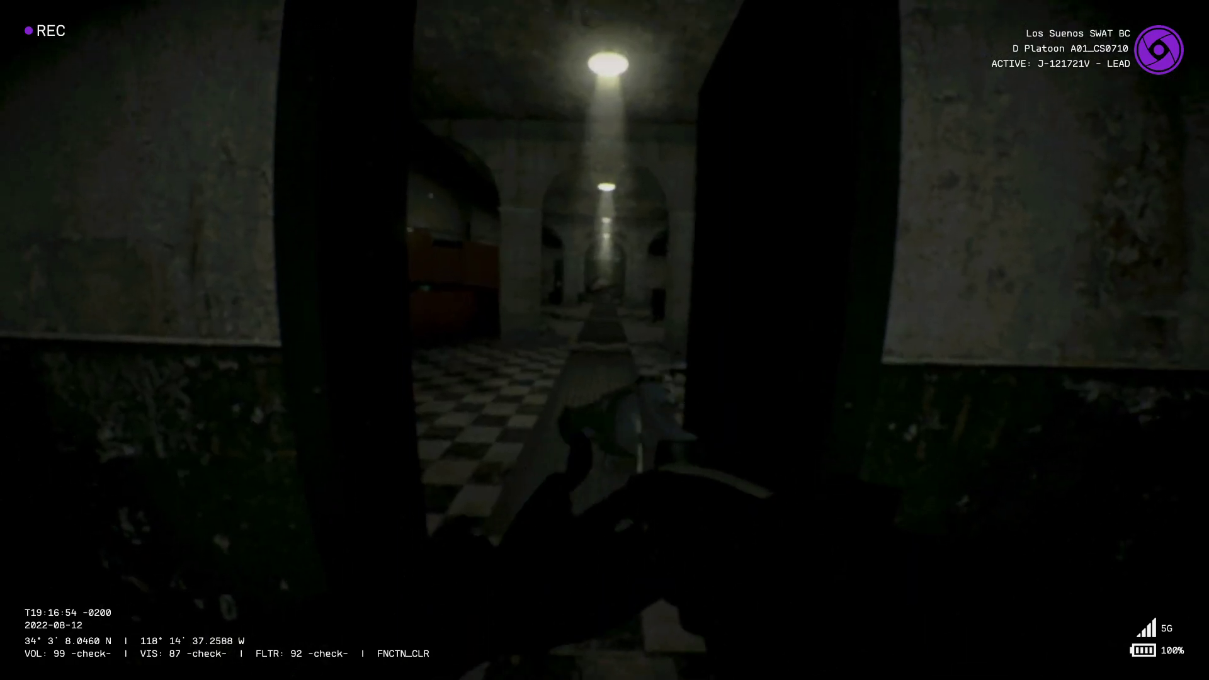
{"action": "key", "text": "w"}
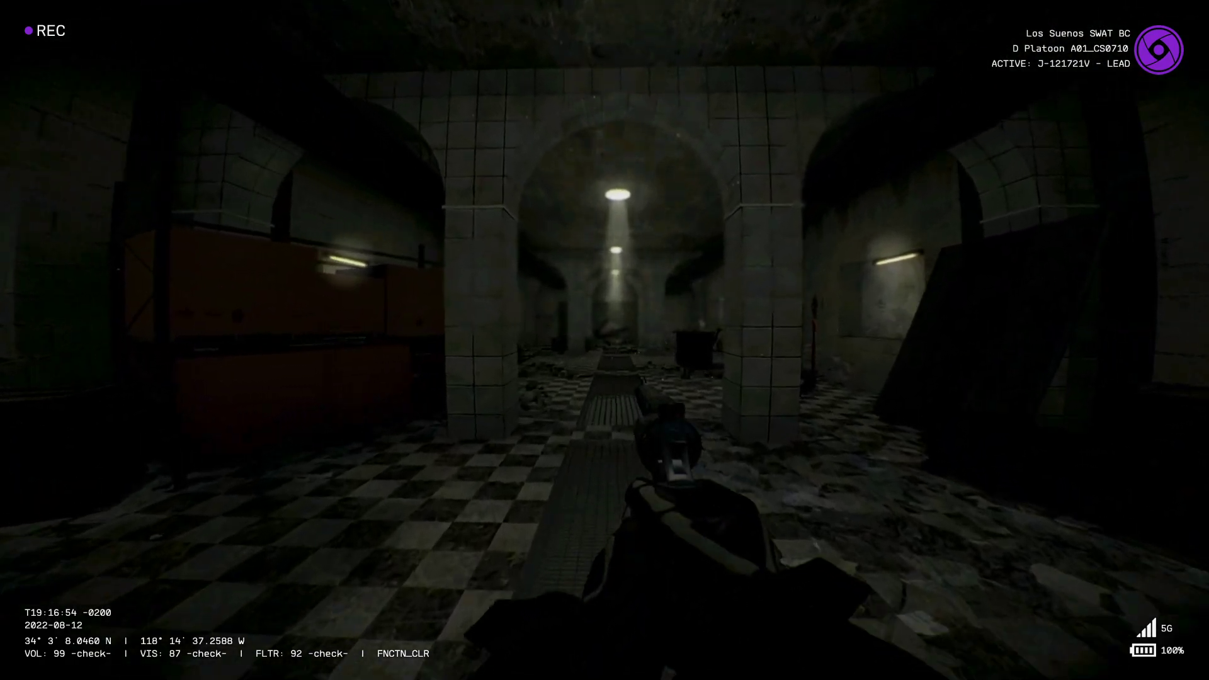
{"action": "key", "text": "w"}
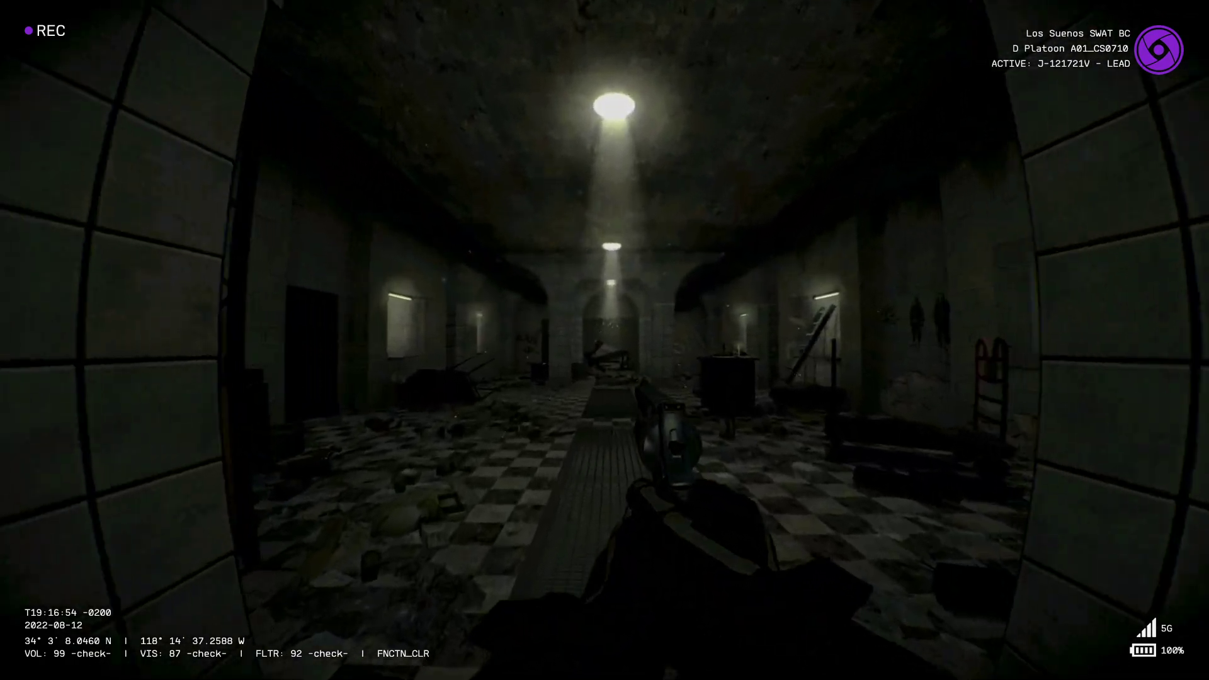
{"action": "key", "text": "w"}
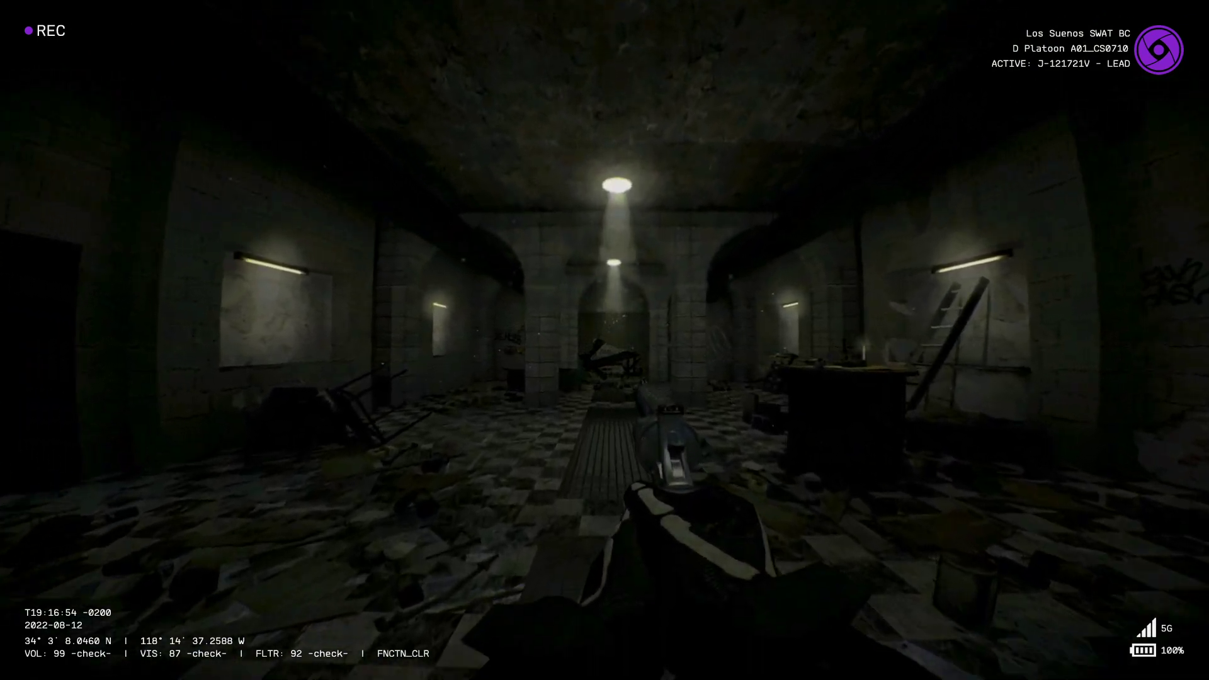
{"action": "key", "text": "w"}
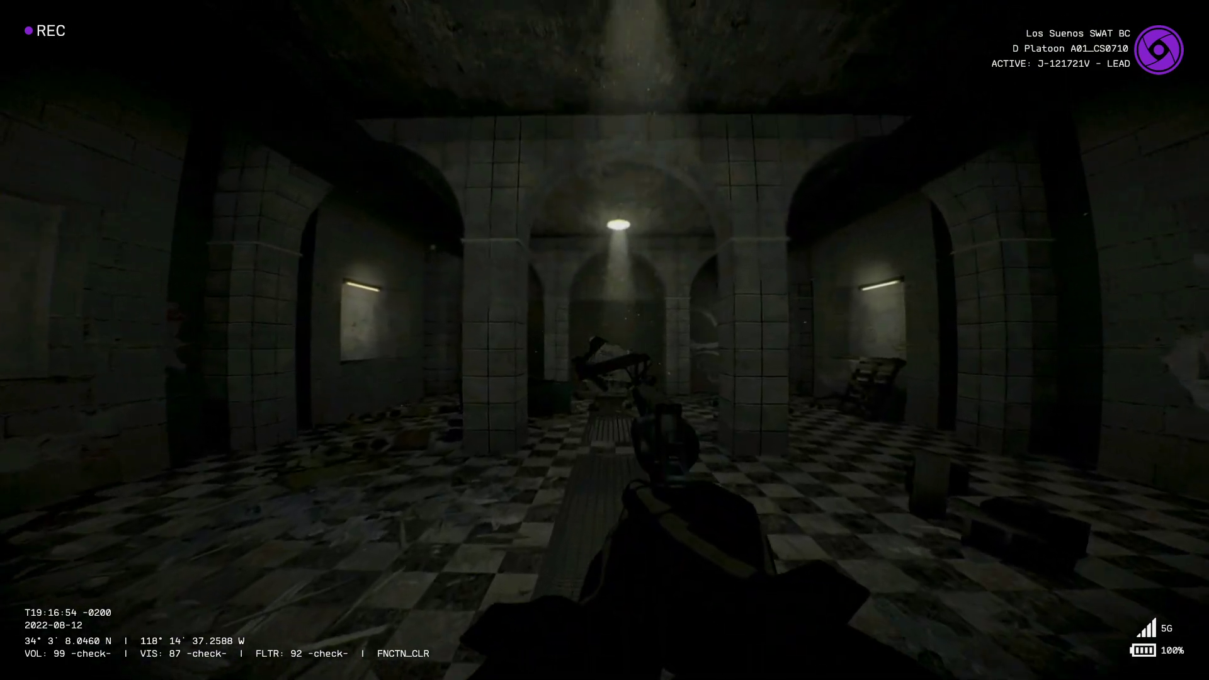
{"action": "key", "text": "w"}
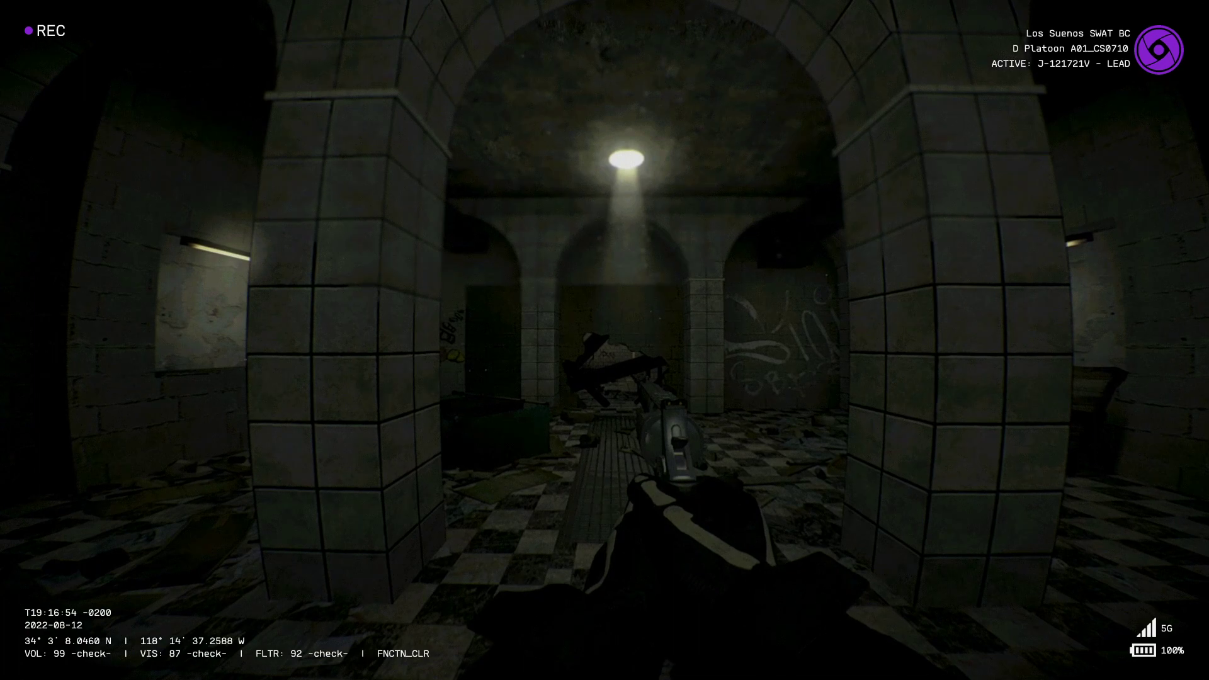